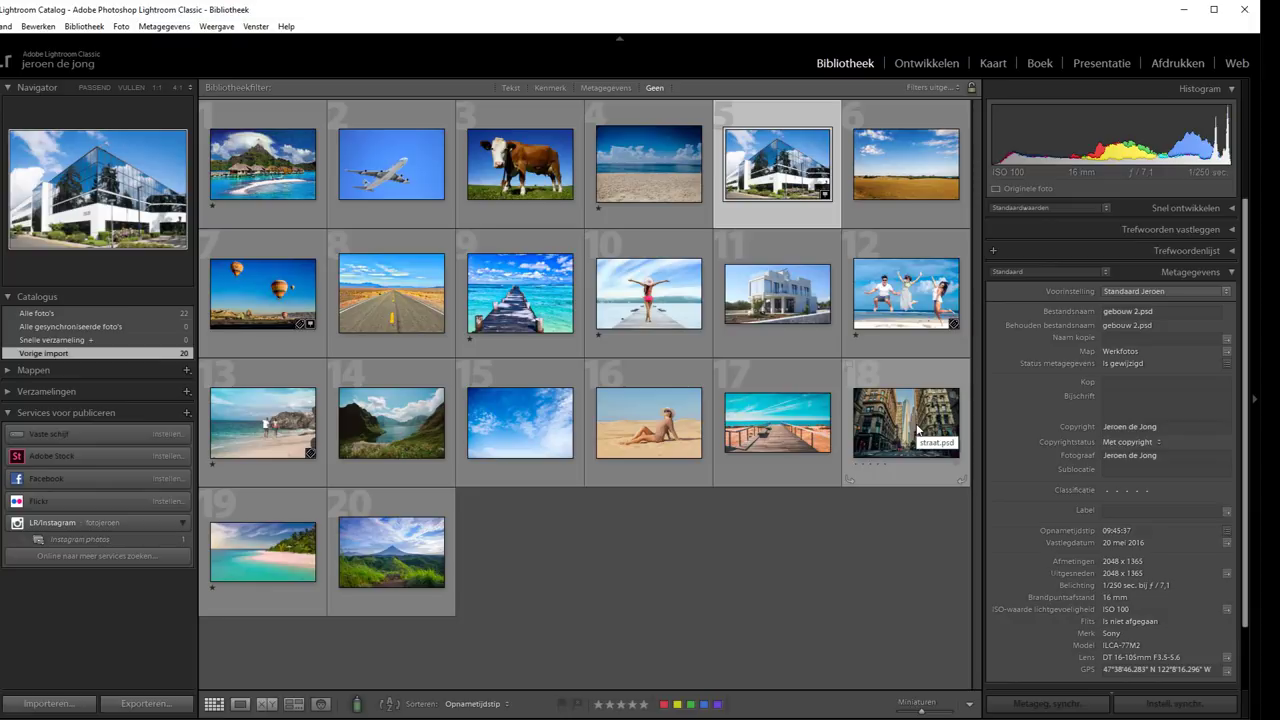
# - Open the glass office-building photo in the Develop (Ontwikkelen) module
pyautogui.click(926, 63)
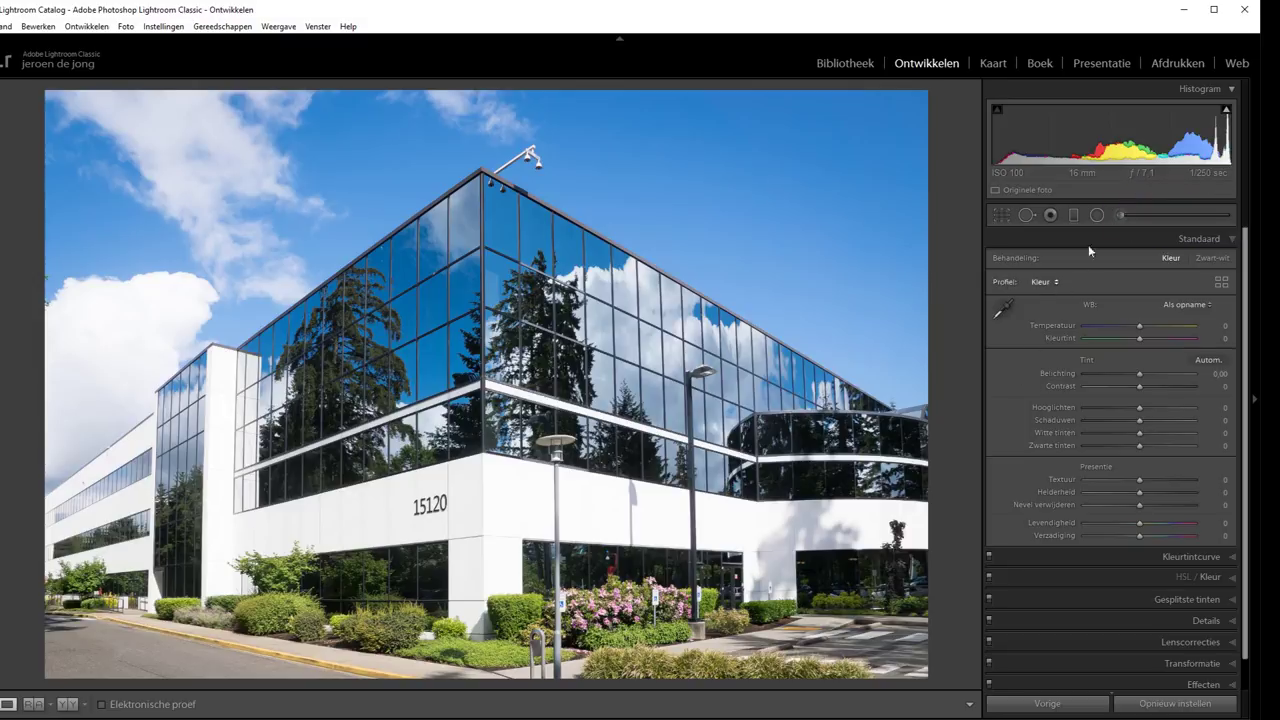
# - Start a new adjustment brush mask with brush size 11,5 and feather 100
pyautogui.click(1120, 215)
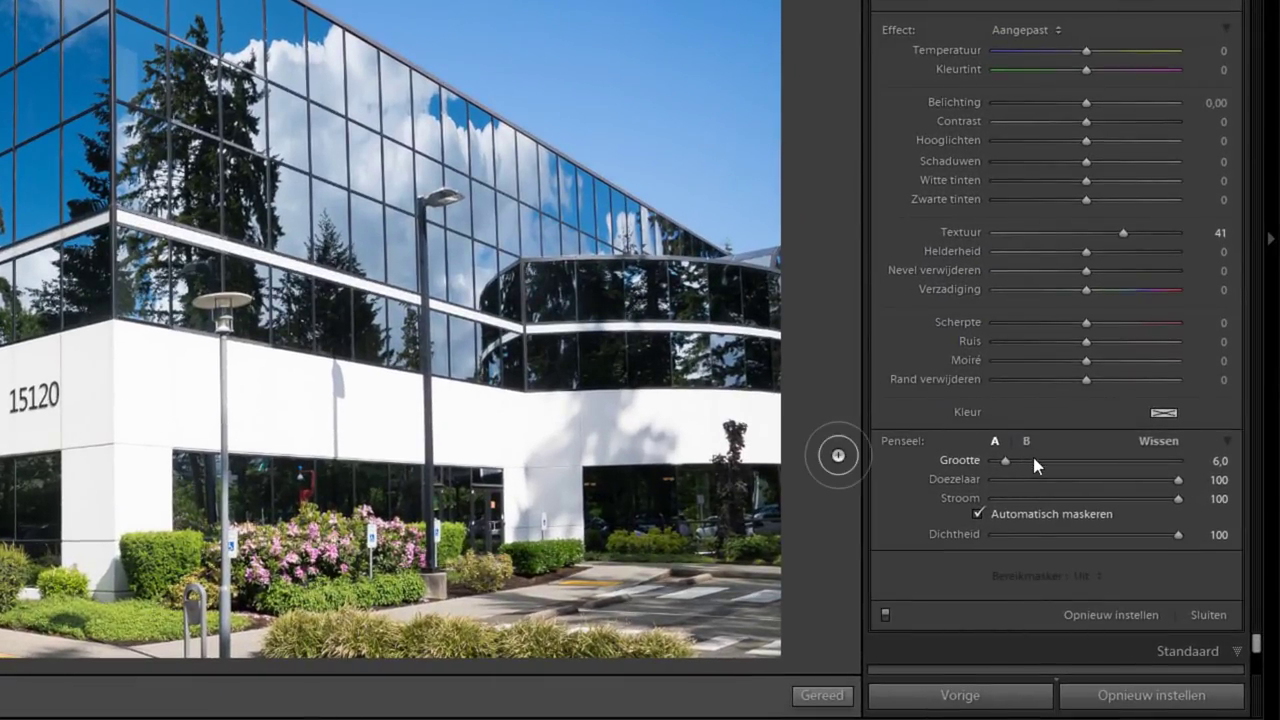
pyautogui.moveTo(1005, 460); pyautogui.dragTo(1071, 460)
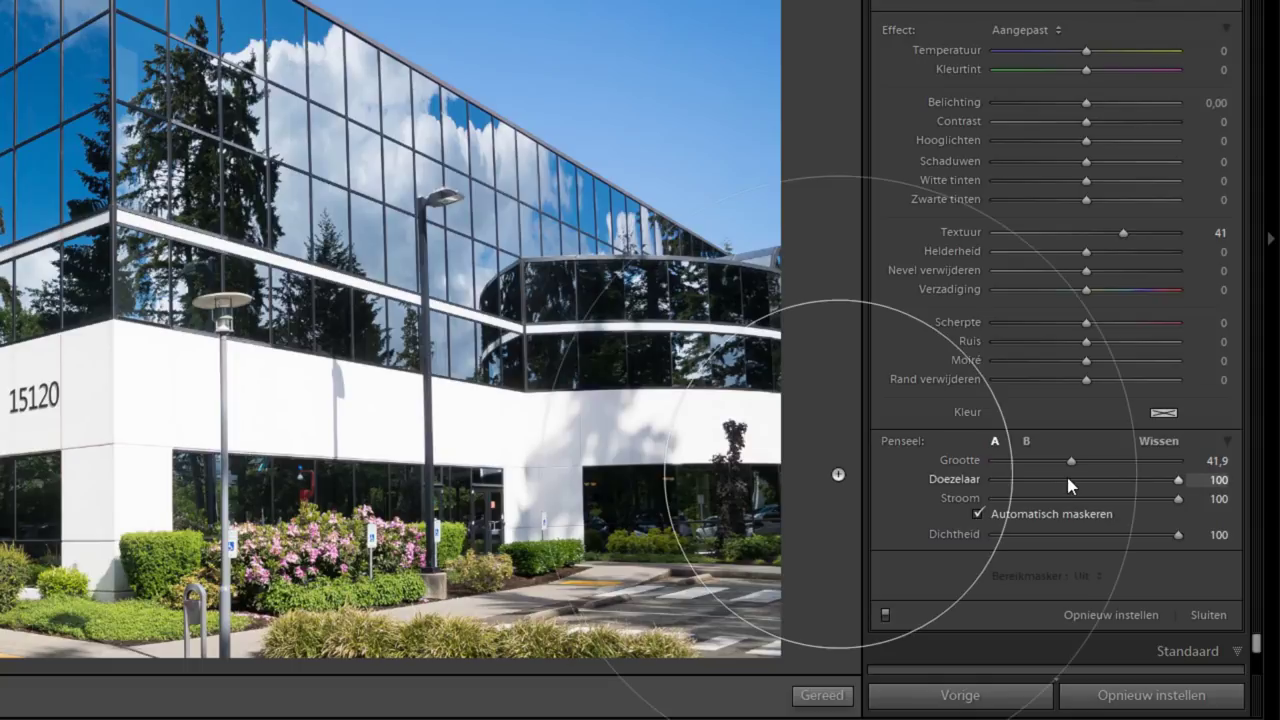
pyautogui.moveTo(1128, 483)
pyautogui.mouseDown()
pyautogui.moveTo(1051, 482)
pyautogui.moveTo(1086, 480)
pyautogui.moveTo(1022, 459)
pyautogui.mouseUp()
pyautogui.moveTo(1093, 480); pyautogui.dragTo(1182, 481)
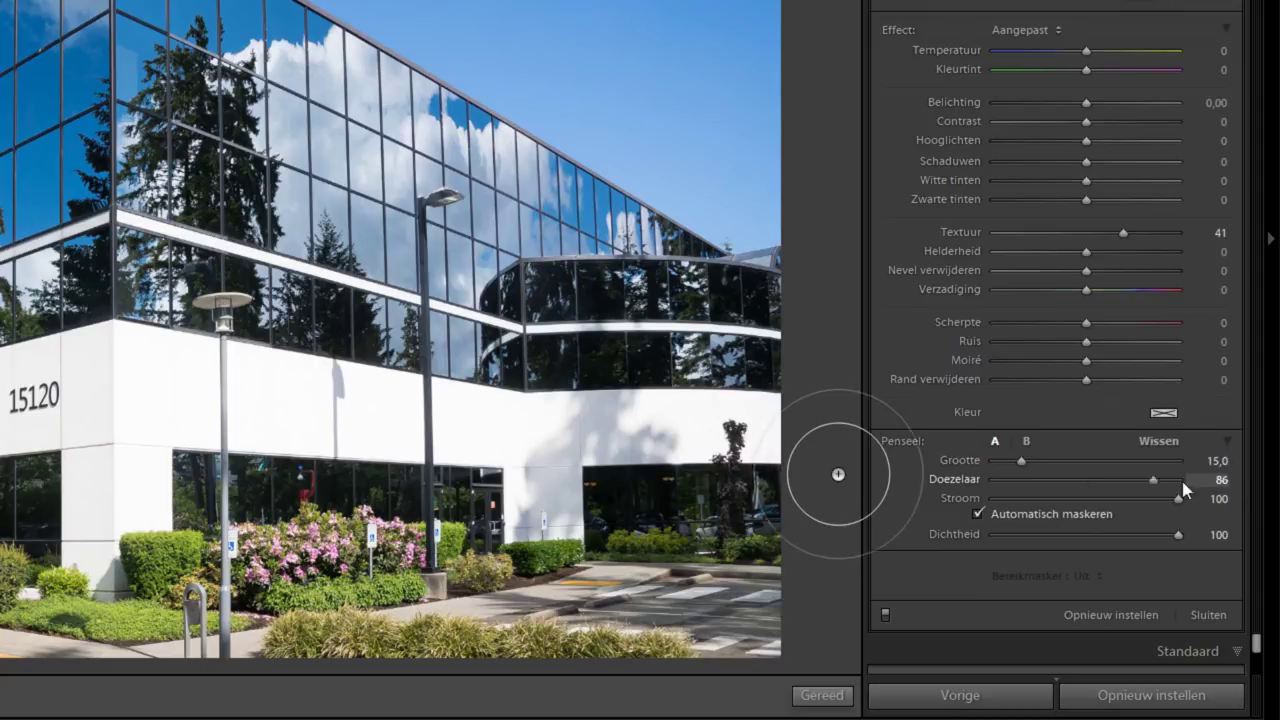
pyautogui.moveTo(1021, 460); pyautogui.dragTo(1012, 461)
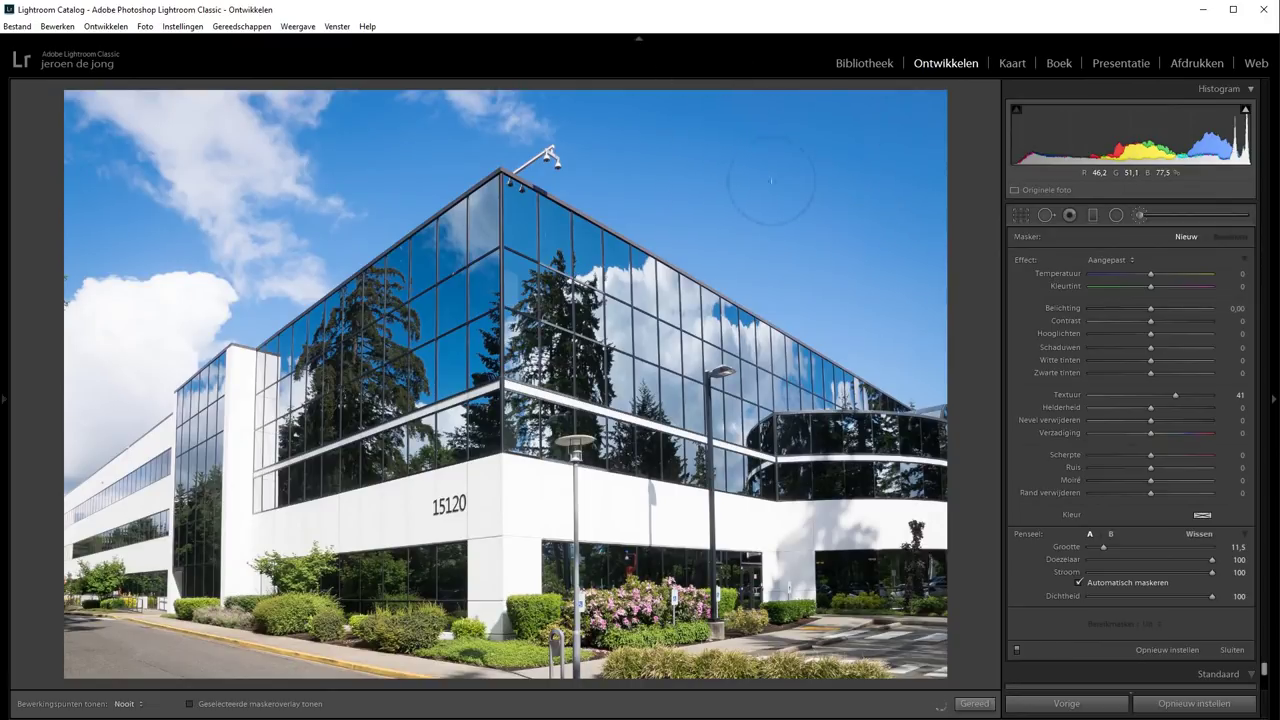
# - Turn on the mask overlay and paint the brush mask across the upper-right and top-left sky
pyautogui.click(899, 163)
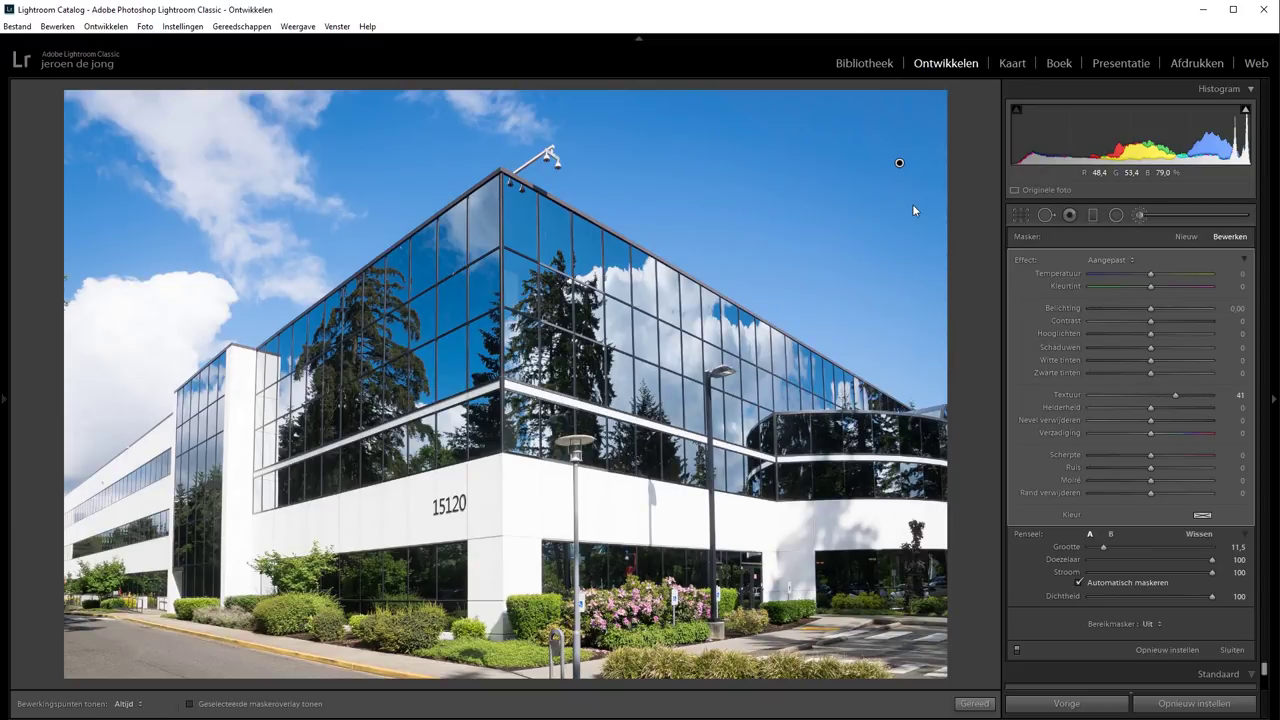
pyautogui.click(207, 708)
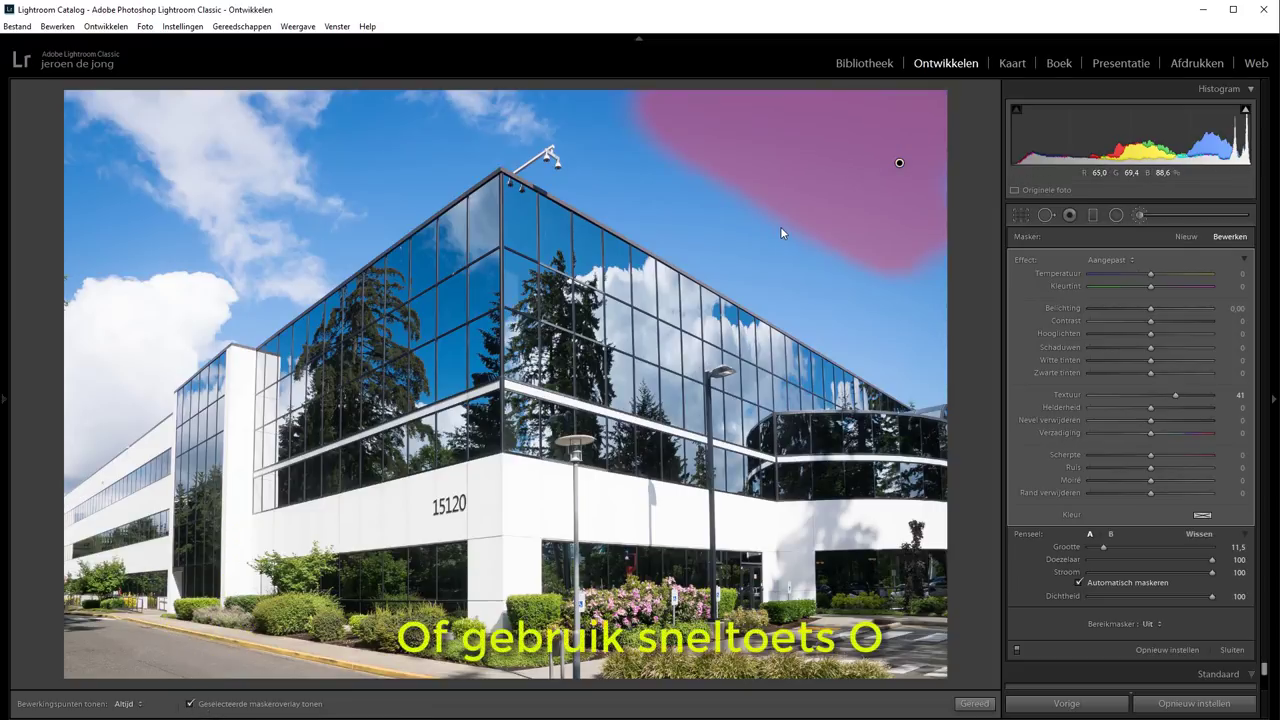
pyautogui.press('h')
pyautogui.moveTo(774, 219); pyautogui.dragTo(871, 243)
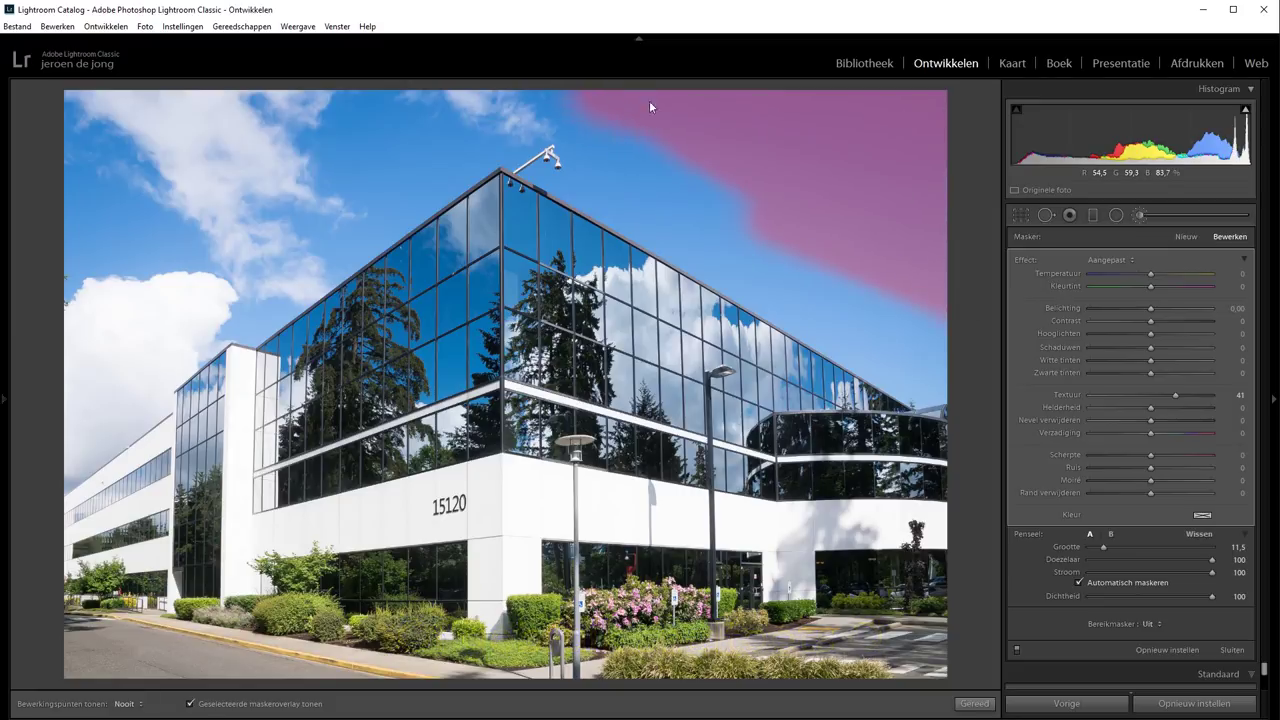
pyautogui.click(534, 100)
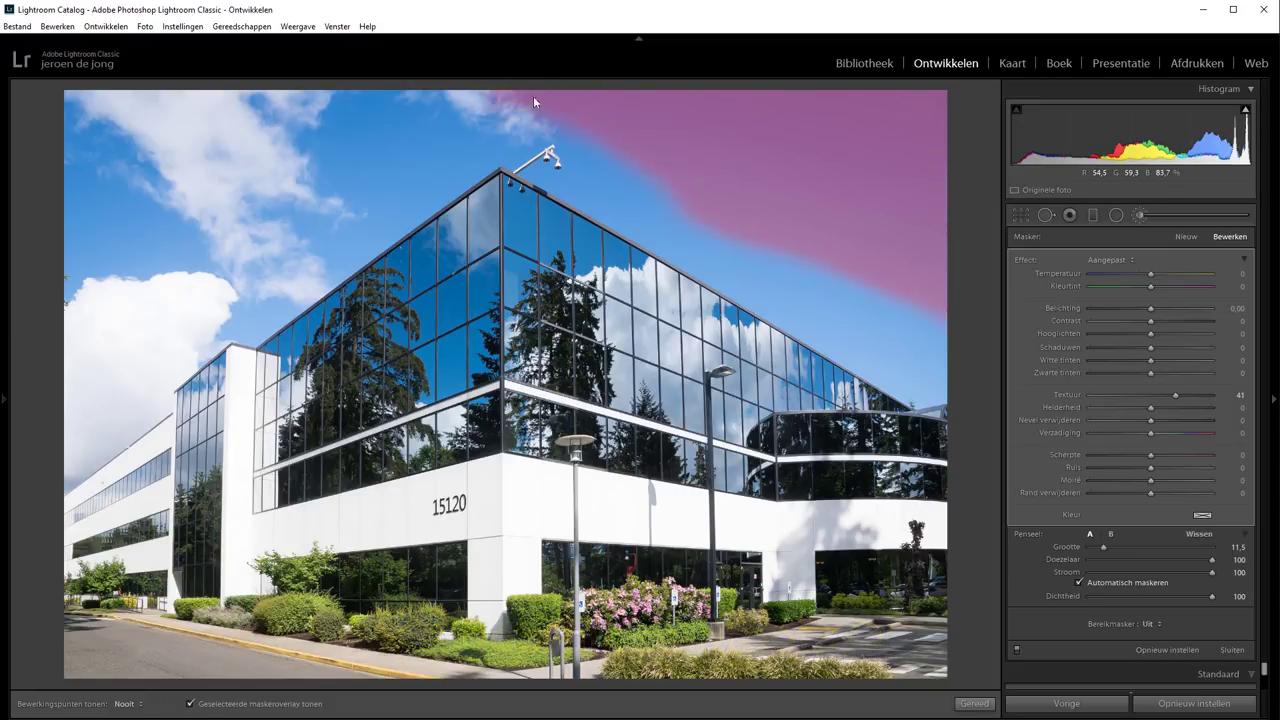
pyautogui.moveTo(429, 104); pyautogui.dragTo(88, 114)
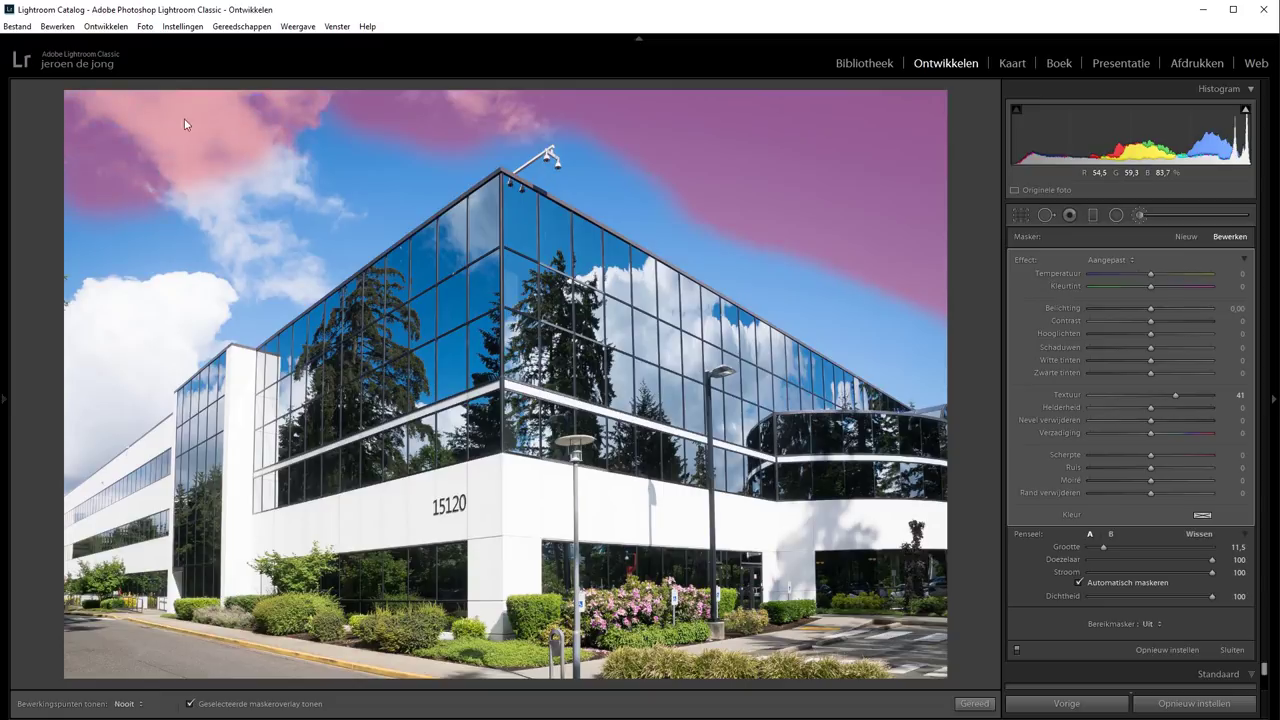
pyautogui.moveTo(125, 157); pyautogui.dragTo(317, 131)
pyautogui.press('h')
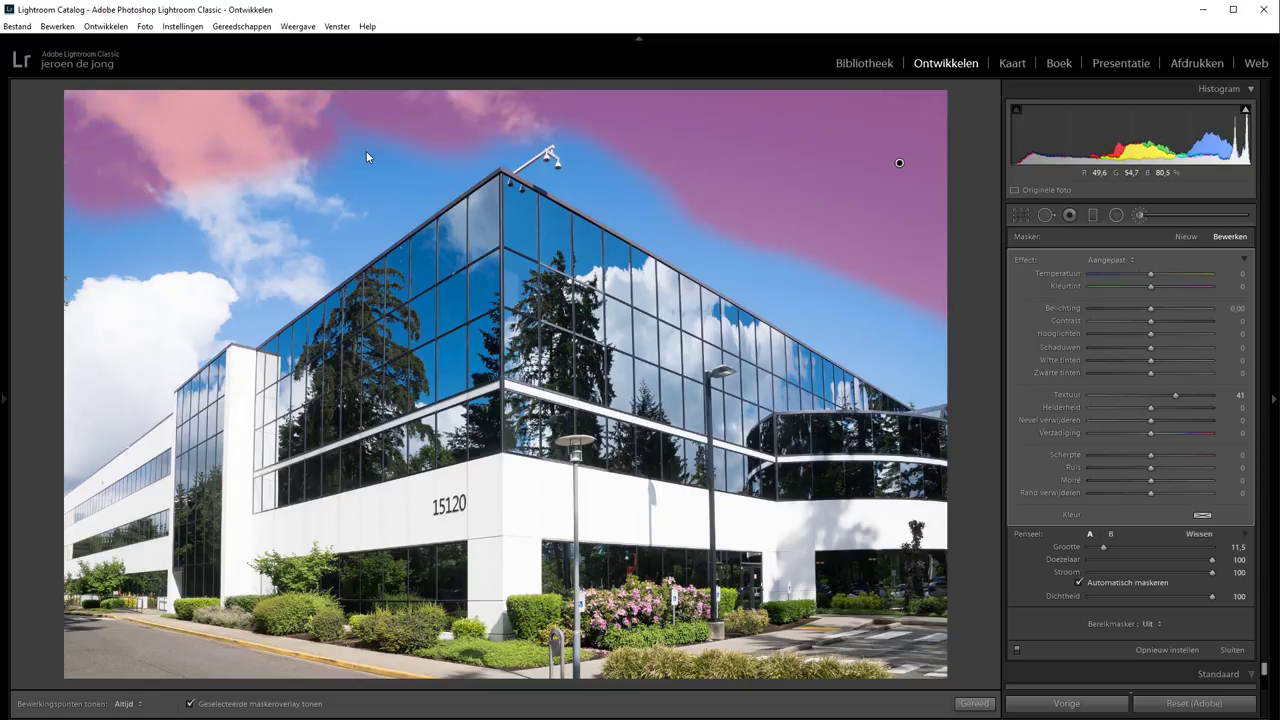
# - Cycle the overlay colour back to pink, then paint the top-left clouds and sky above the right roofline
pyautogui.hotkey('shift', 'o')
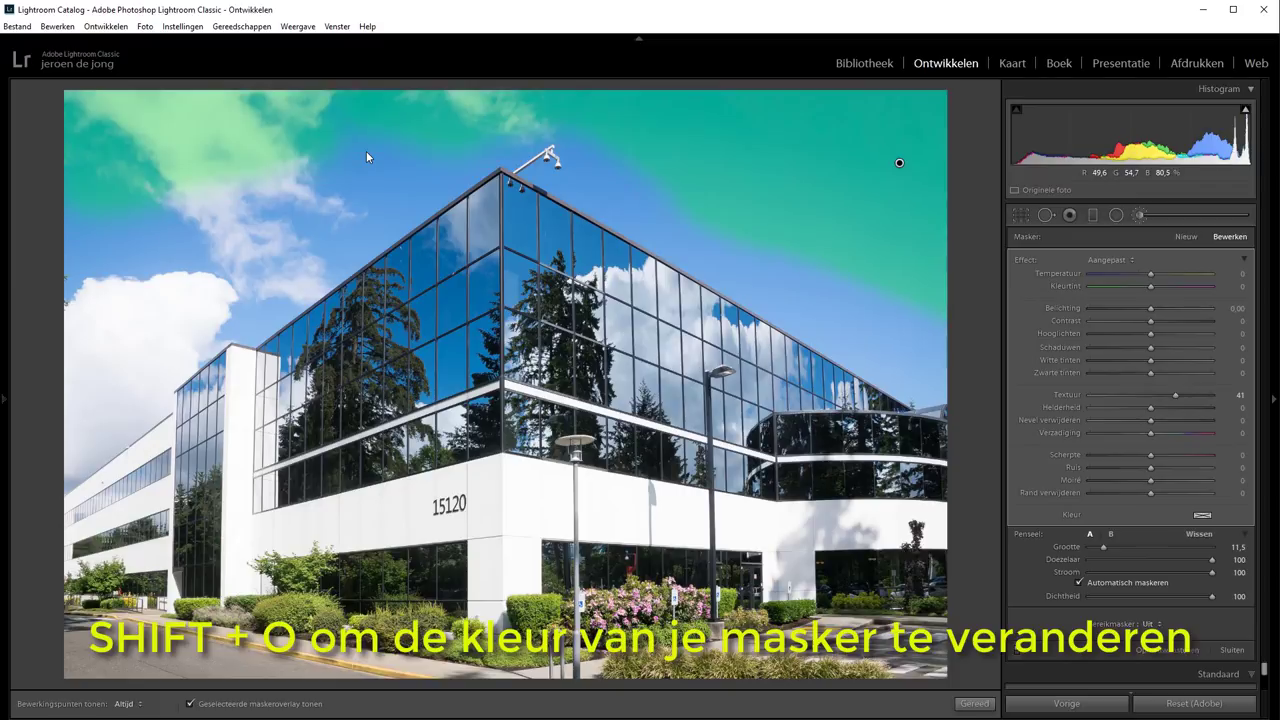
pyautogui.press('o')
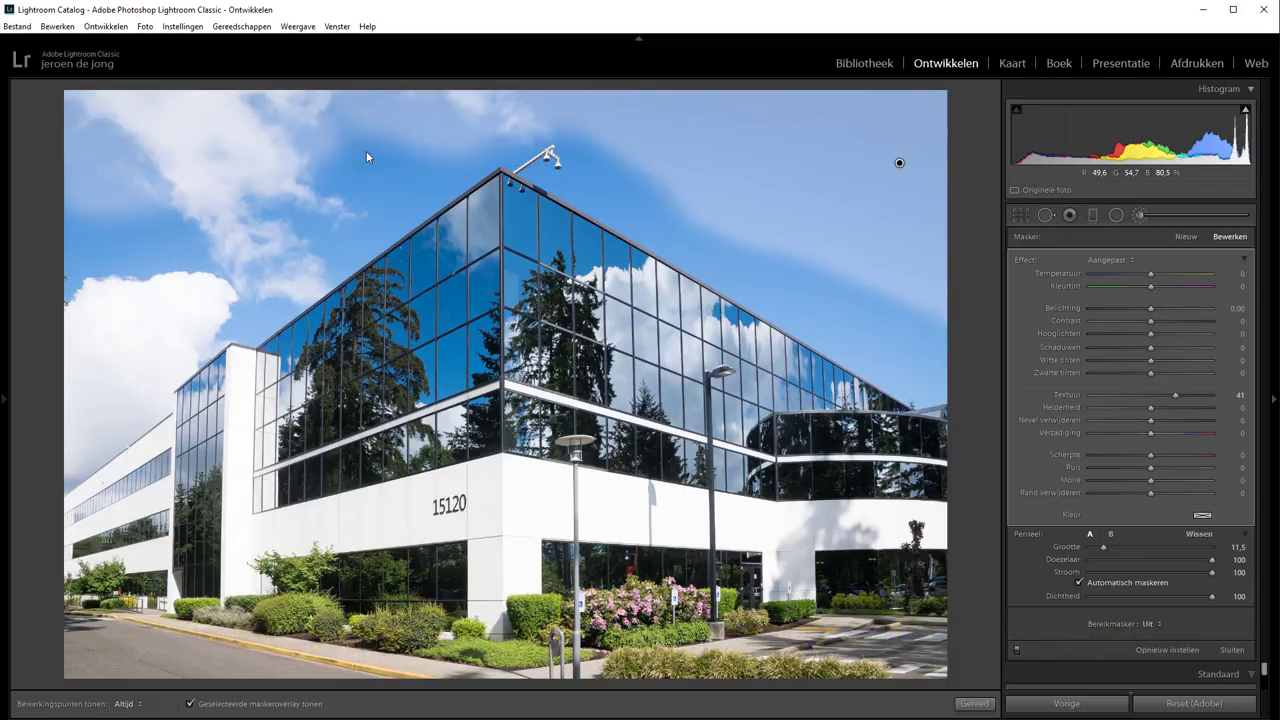
pyautogui.hotkey('shift', 'o')
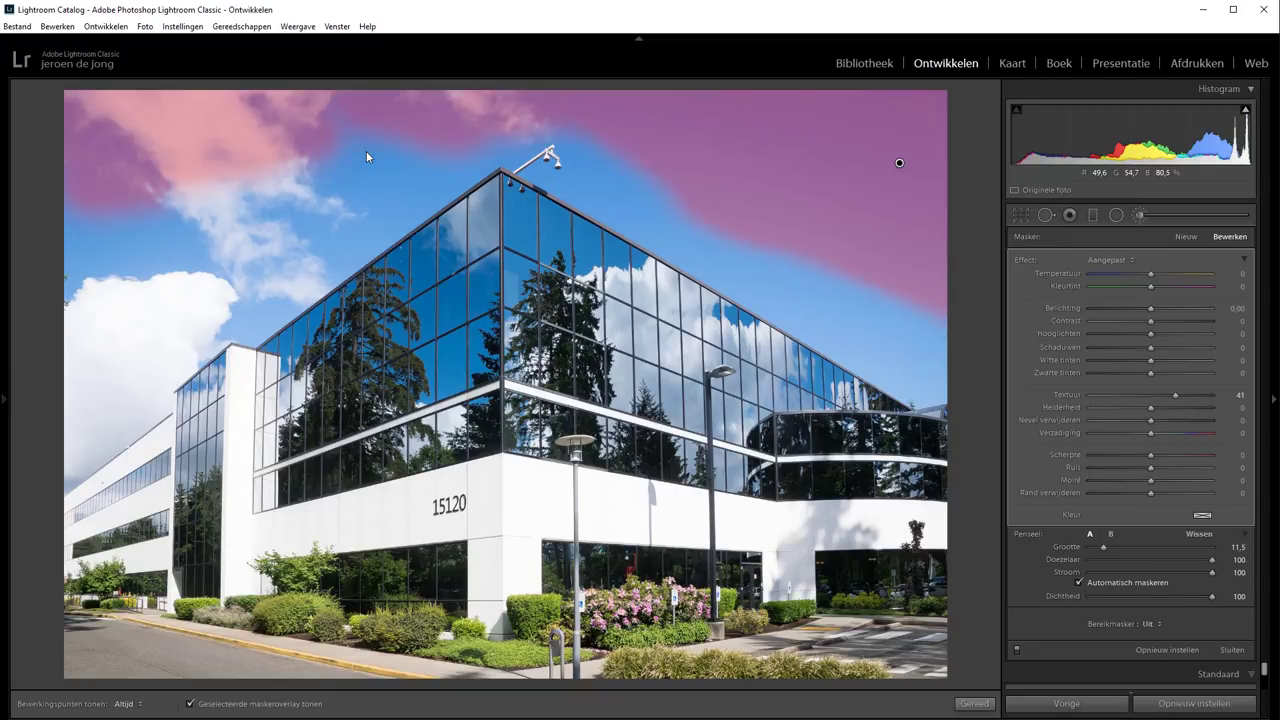
pyautogui.press('h')
pyautogui.moveTo(329, 142)
pyautogui.mouseDown()
pyautogui.moveTo(265, 182)
pyautogui.moveTo(336, 154)
pyautogui.moveTo(280, 205)
pyautogui.moveTo(140, 217)
pyautogui.moveTo(99, 315)
pyautogui.moveTo(162, 302)
pyautogui.moveTo(203, 275)
pyautogui.mouseUp()
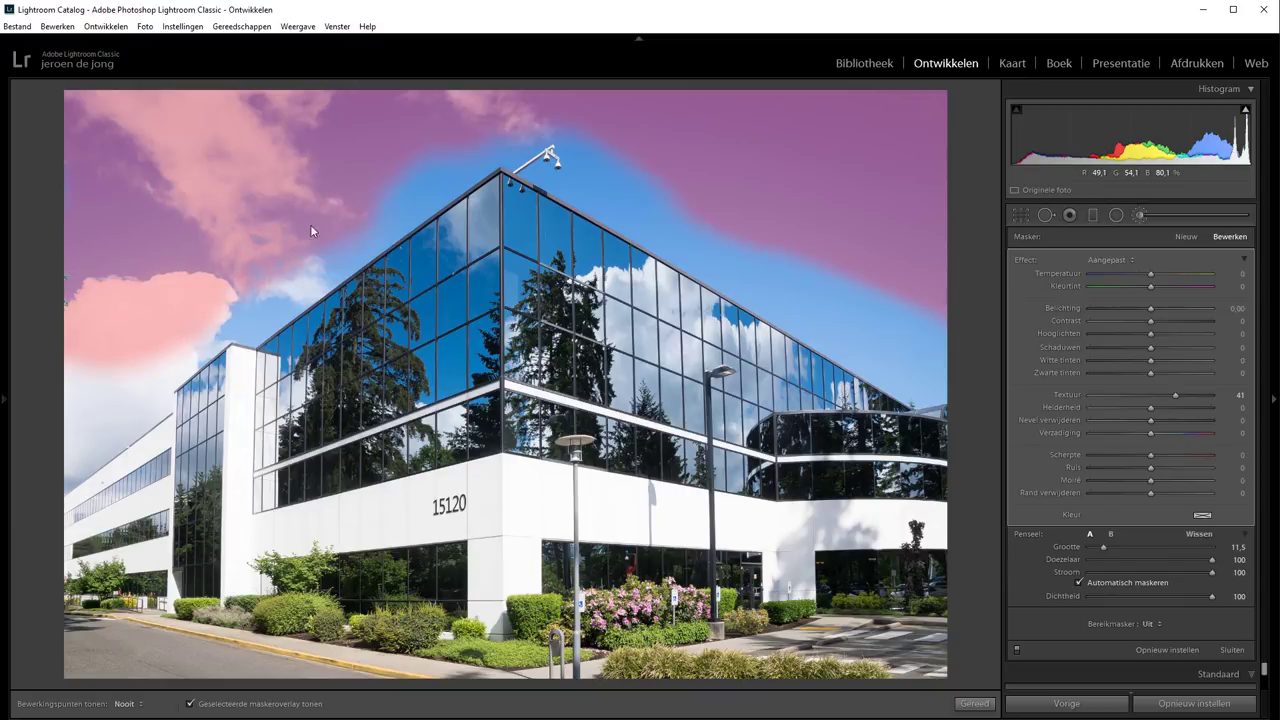
pyautogui.moveTo(611, 163)
pyautogui.mouseDown()
pyautogui.moveTo(948, 333)
pyautogui.moveTo(929, 349)
pyautogui.mouseUp()
pyautogui.press('h')
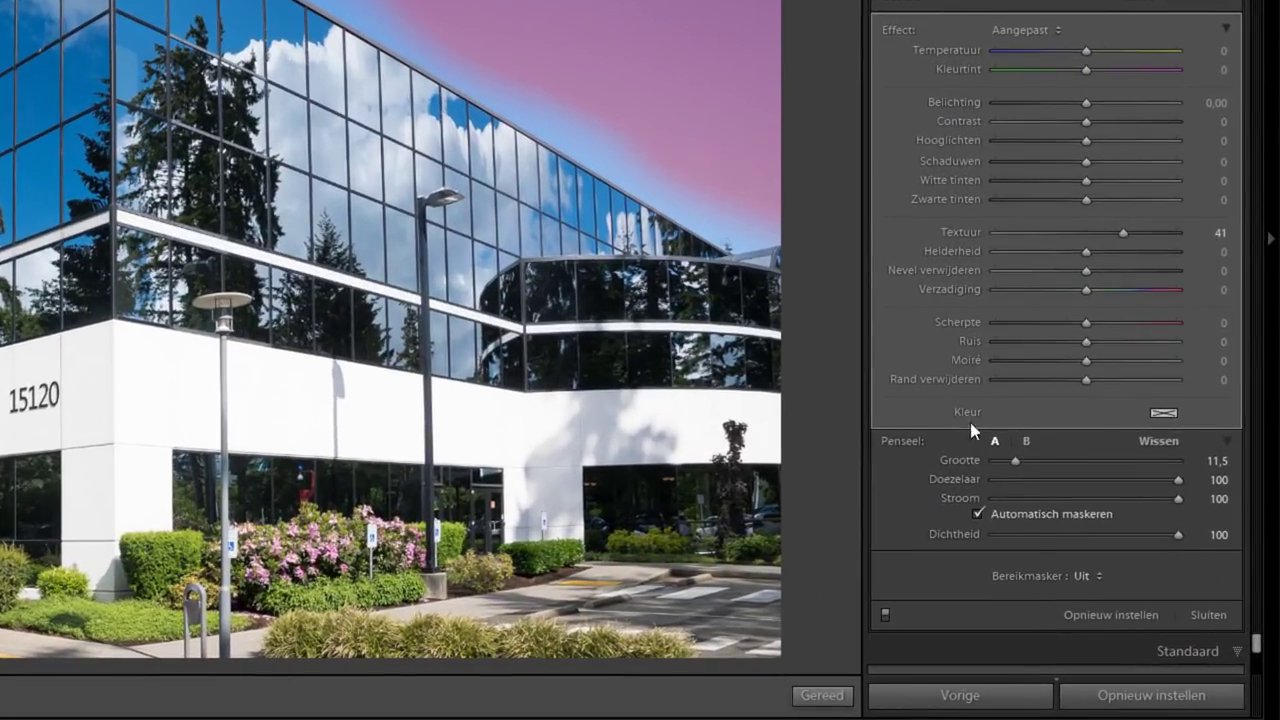
# - Set the range mask to Colour sampled from the blue sky, then brush in the left-edge cloud
pyautogui.click(1085, 577)
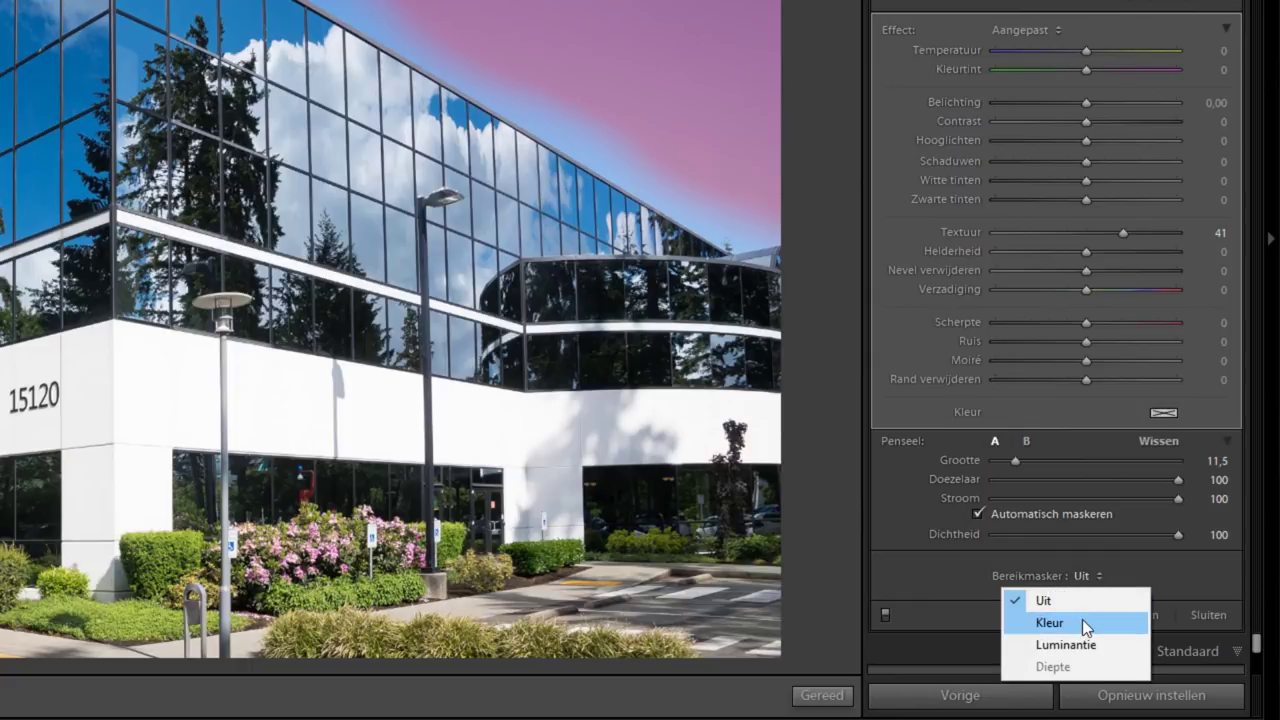
pyautogui.click(1082, 620)
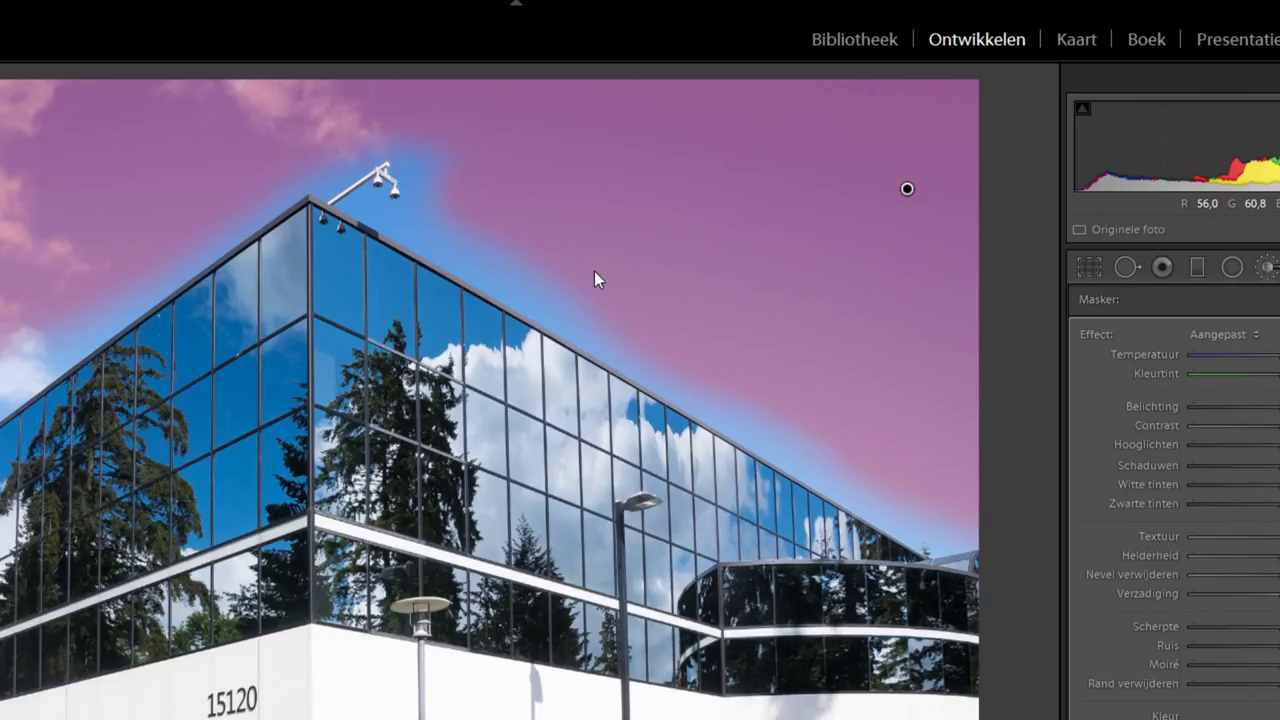
pyautogui.click(572, 304)
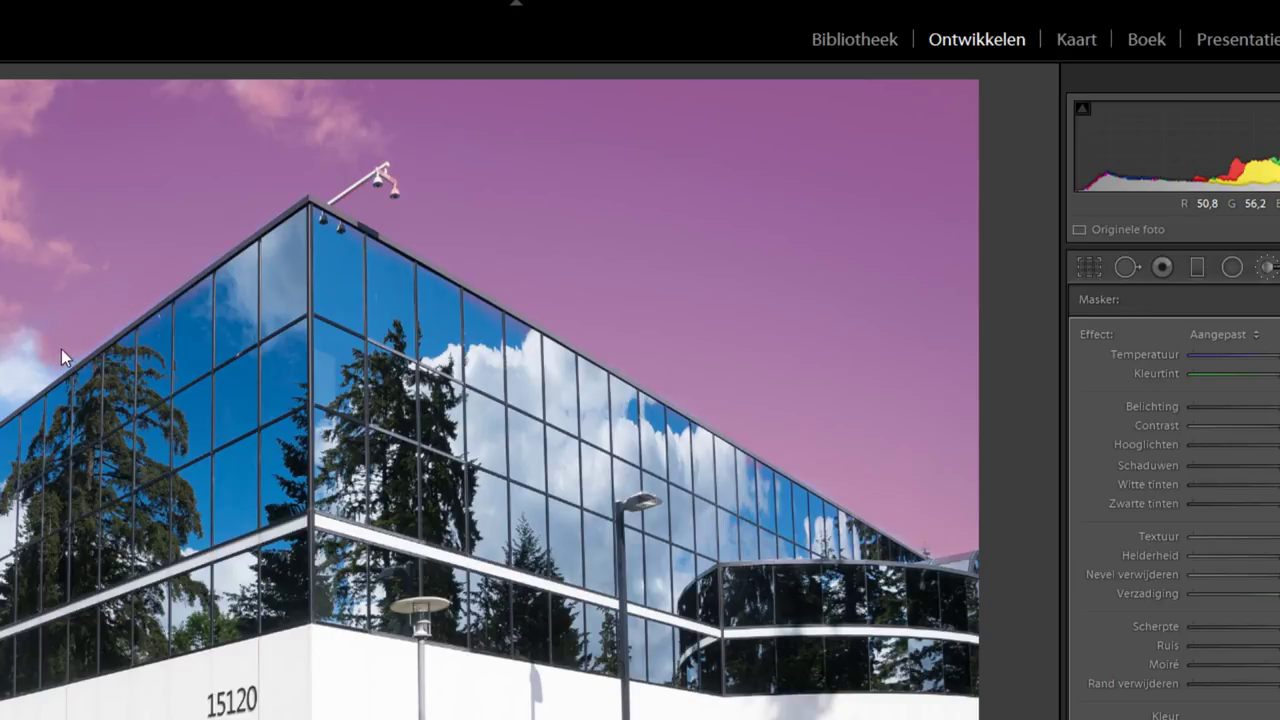
pyautogui.moveTo(61, 349); pyautogui.dragTo(5, 412)
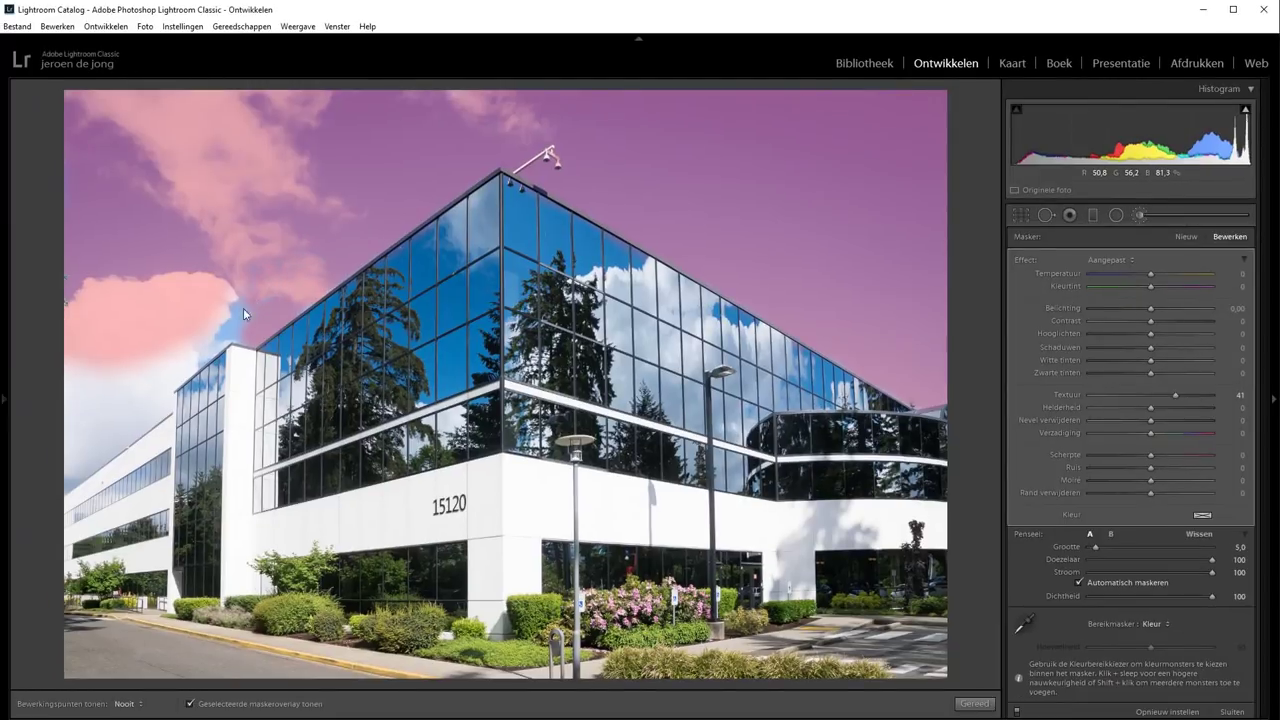
# - Paint the mask down along the building's left edge and zoom in to check it
pyautogui.moveTo(213, 343)
pyautogui.mouseDown()
pyautogui.moveTo(152, 418)
pyautogui.moveTo(55, 497)
pyautogui.moveTo(96, 347)
pyautogui.moveTo(95, 415)
pyautogui.mouseUp()
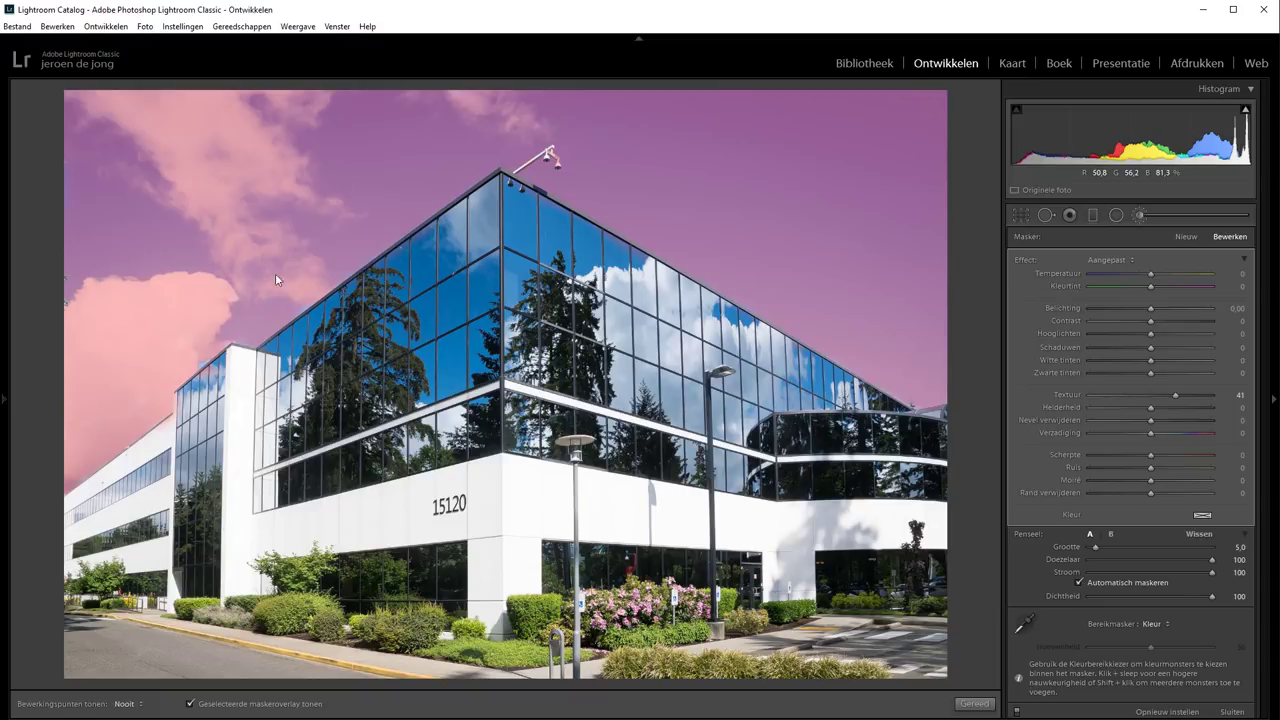
pyautogui.press('h')
pyautogui.press('z')
pyautogui.scroll(-4, 456, 170)
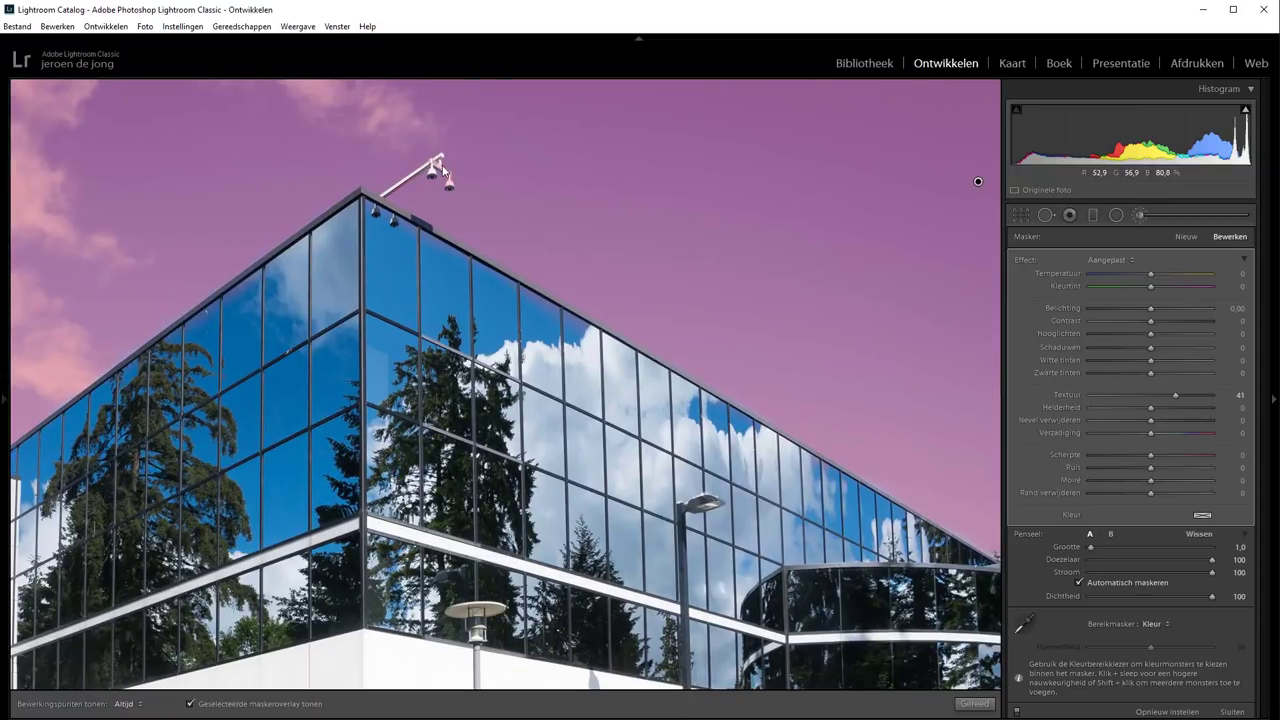
pyautogui.scroll(1, 428, 168)
pyautogui.scroll(-1, 629, 258)
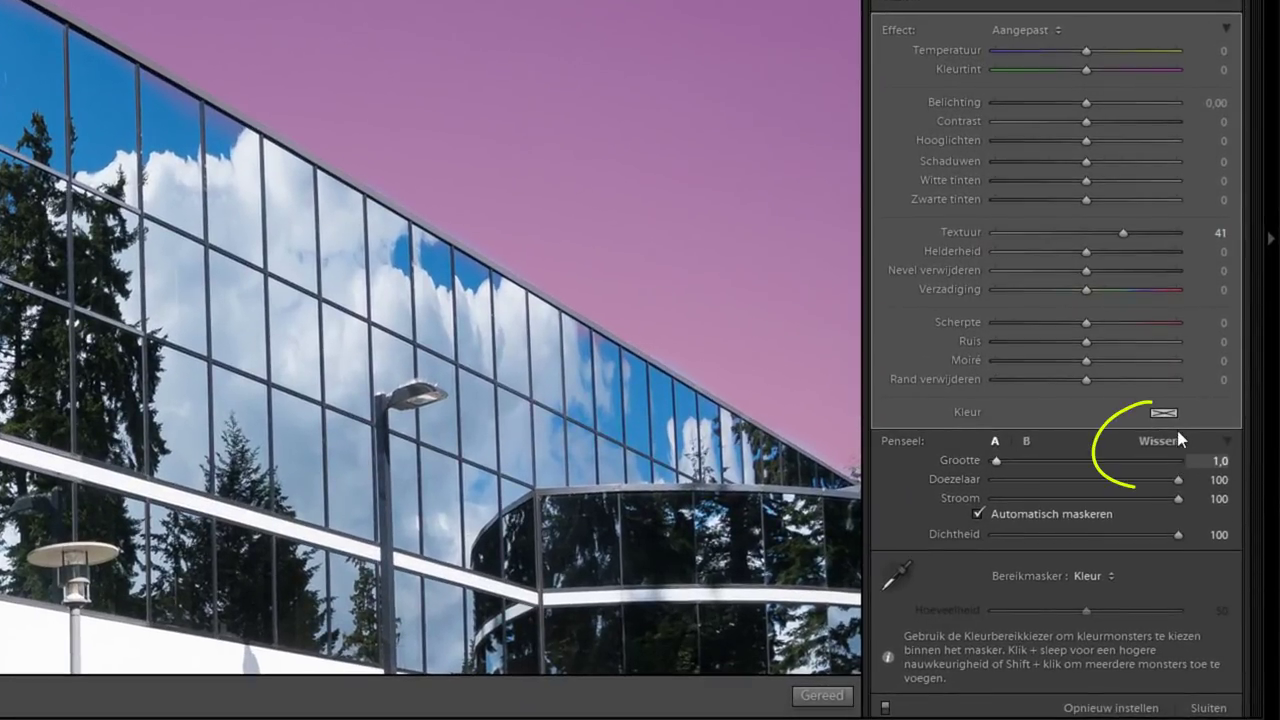
# - Erase mask spill on the building edge and lamp with a small Erase brush, then zoom to fit
pyautogui.click(1158, 441)
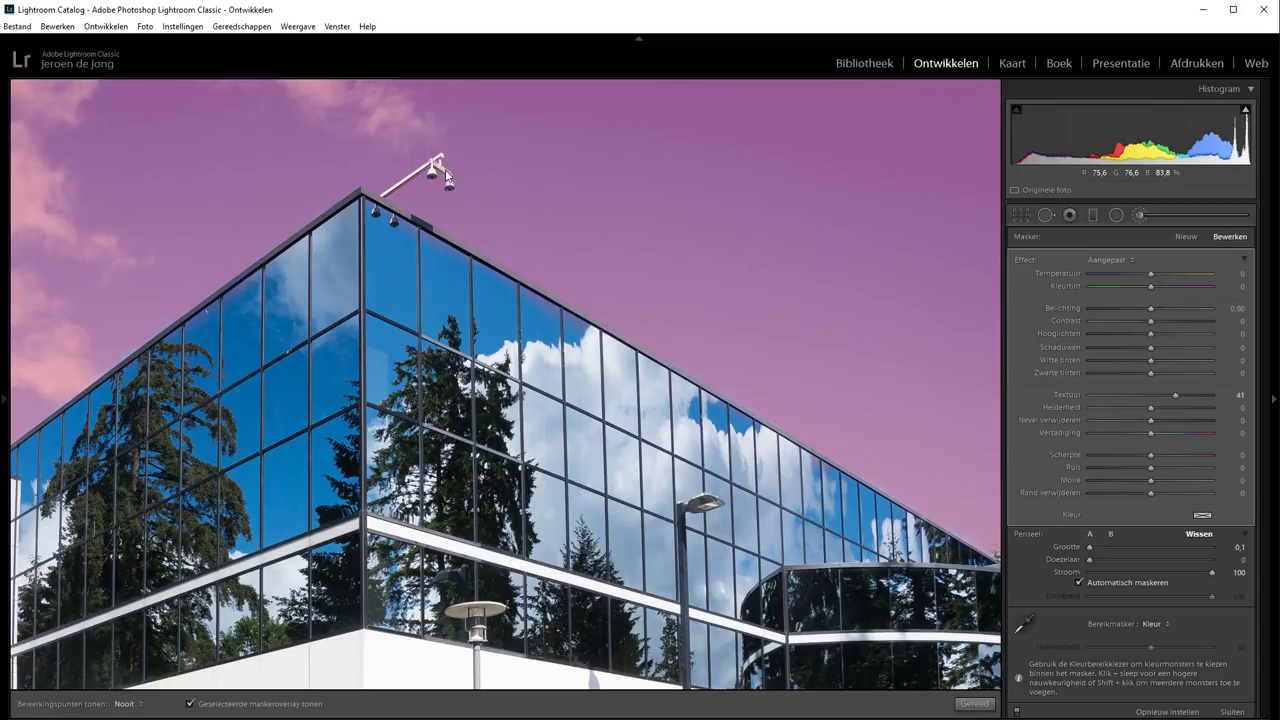
pyautogui.press(']')
pyautogui.press('h')
pyautogui.press('[')
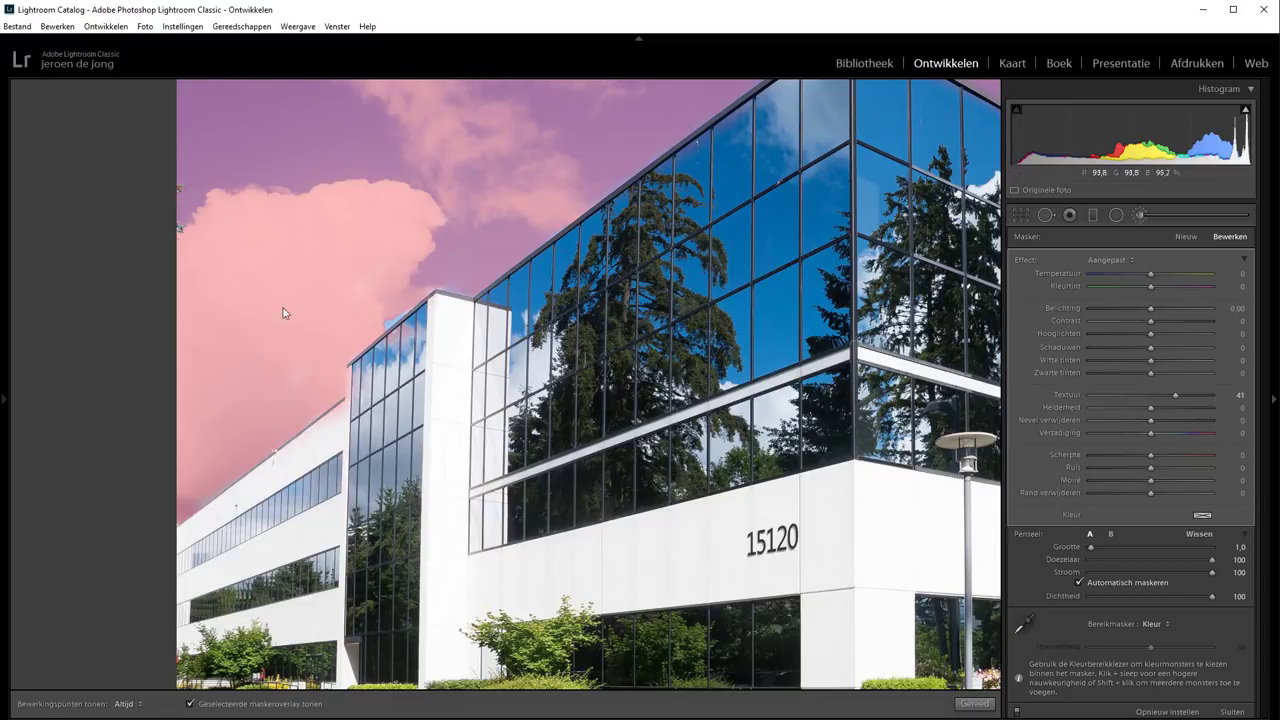
pyautogui.press('alt')
pyautogui.press('h')
pyautogui.press('z')
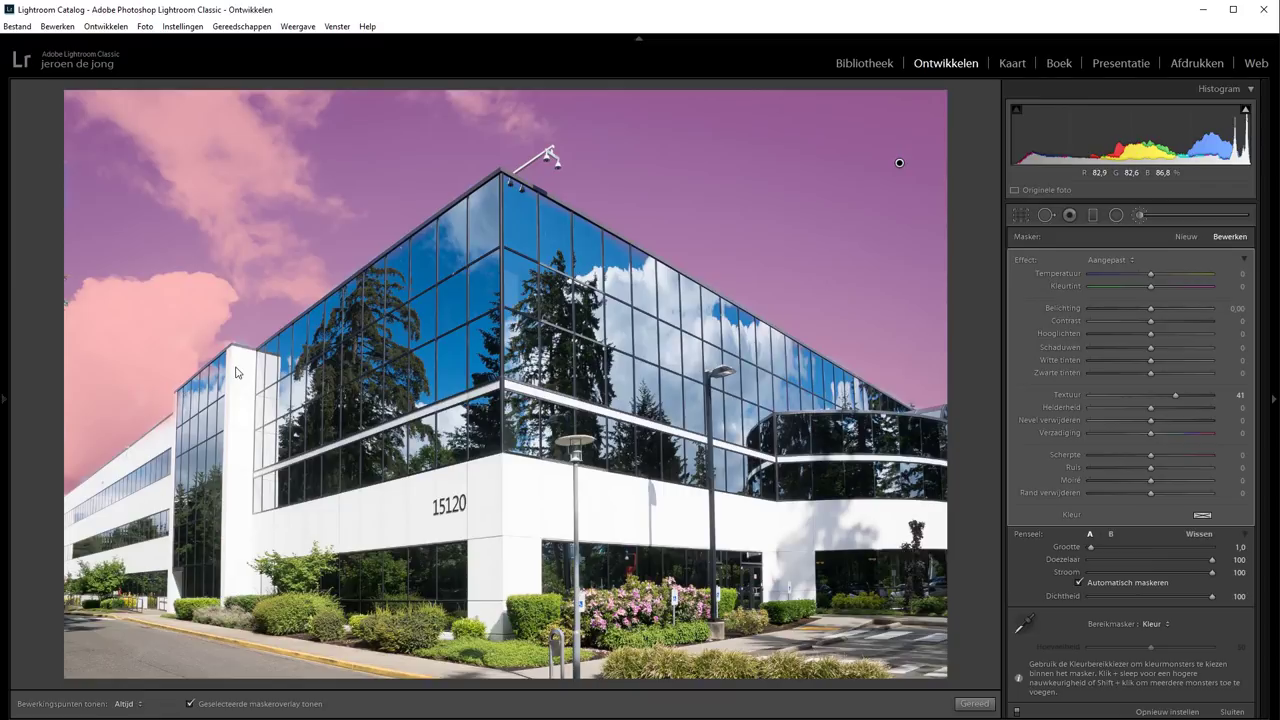
# - Hide the overlay and set the sky mask to Temperature -100, Texture 0 and Saturation 100
pyautogui.click(192, 704)
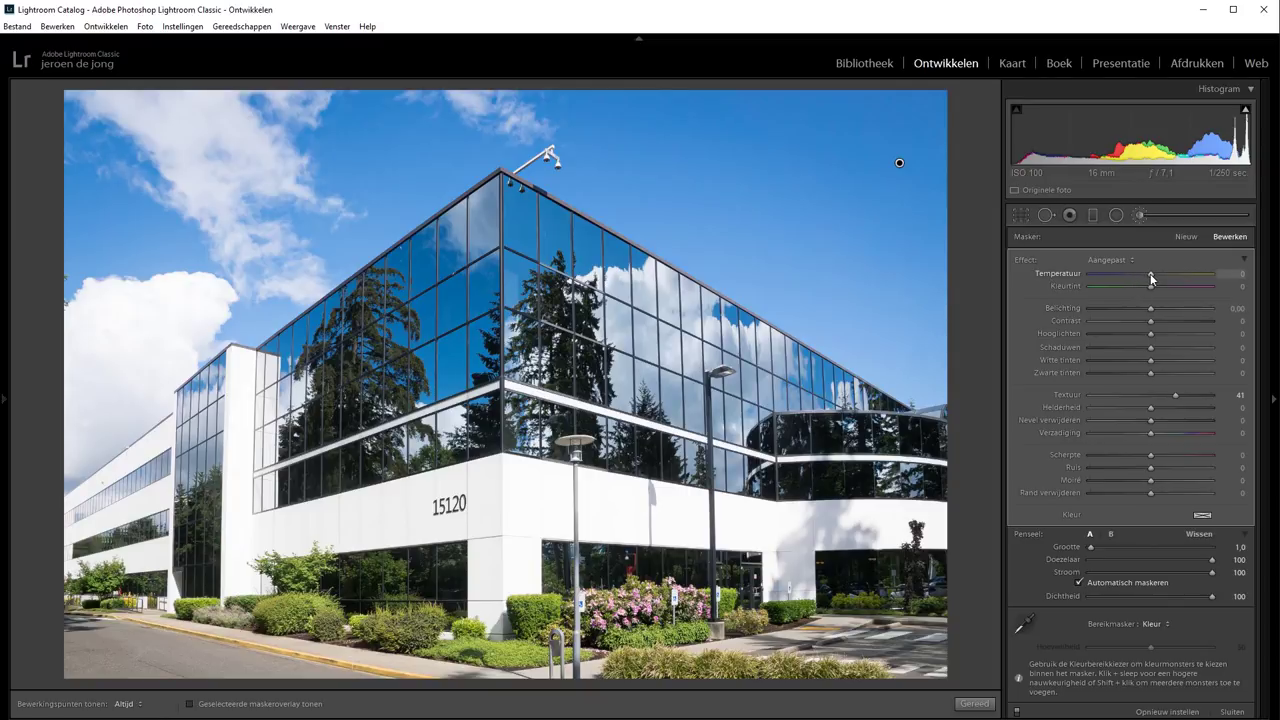
pyautogui.moveTo(1151, 277); pyautogui.dragTo(1080, 281)
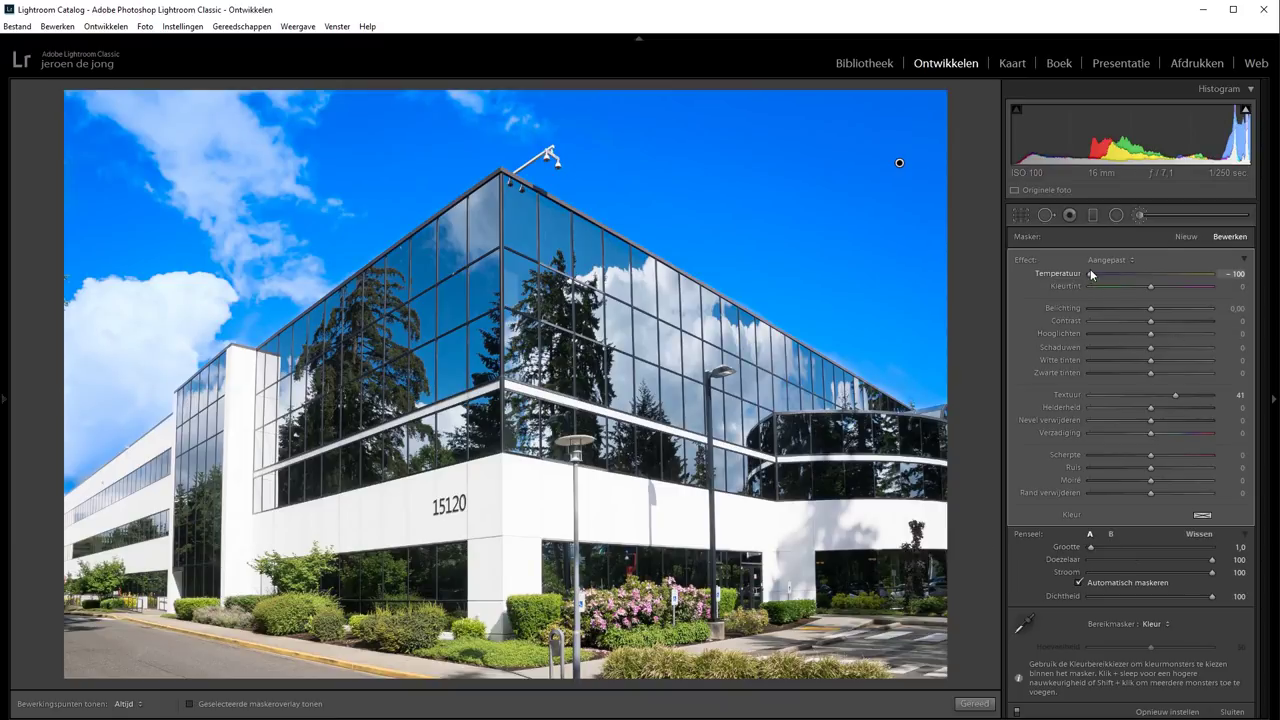
pyautogui.moveTo(1090, 271)
pyautogui.mouseDown()
pyautogui.moveTo(1151, 280)
pyautogui.moveTo(1118, 279)
pyautogui.mouseUp()
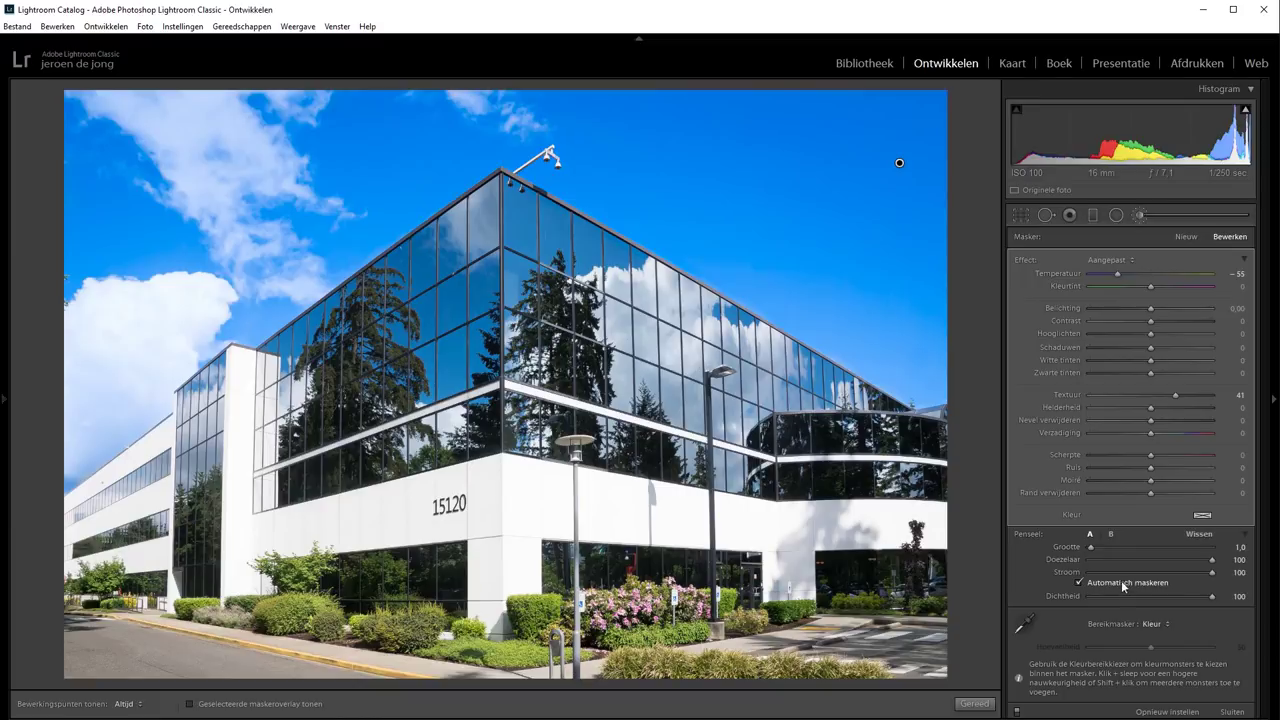
pyautogui.doubleClick(1174, 394)
pyautogui.moveTo(1150, 433); pyautogui.dragTo(1225, 434)
pyautogui.moveTo(1117, 273); pyautogui.dragTo(1072, 273)
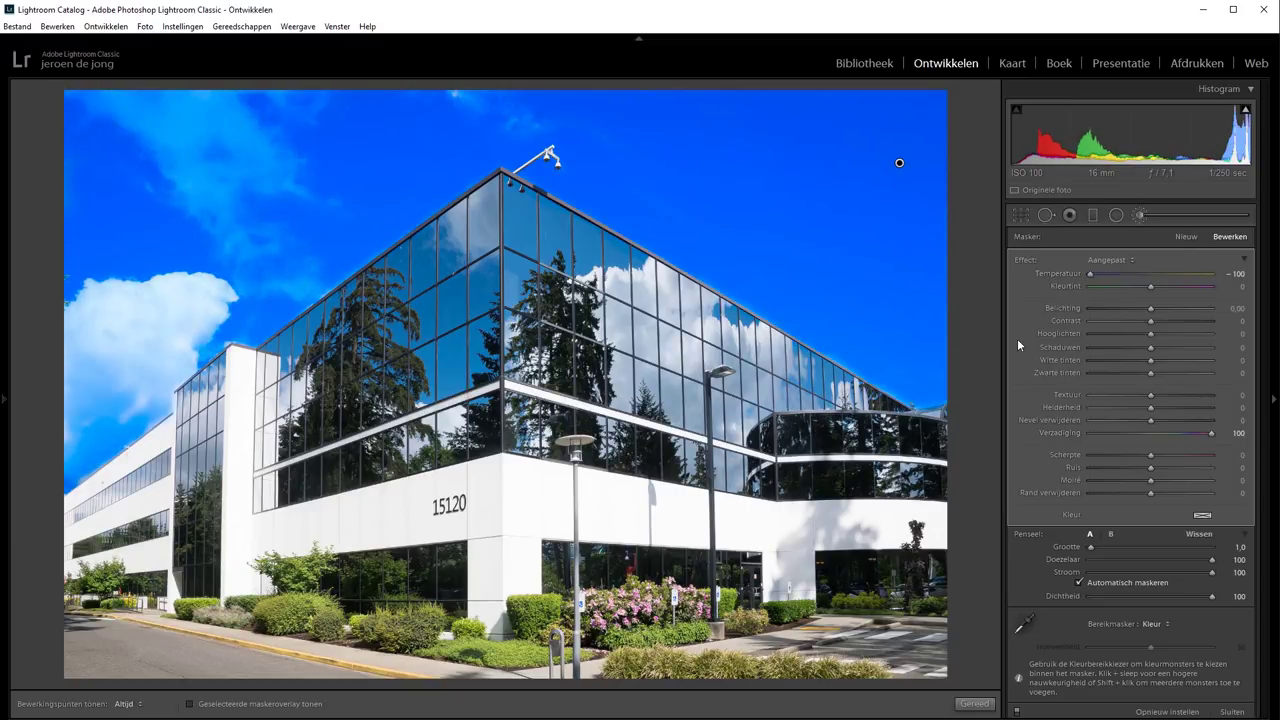
# - Zoom in on the glass corner and paint the blue adjustment over more sky
pyautogui.press('z')
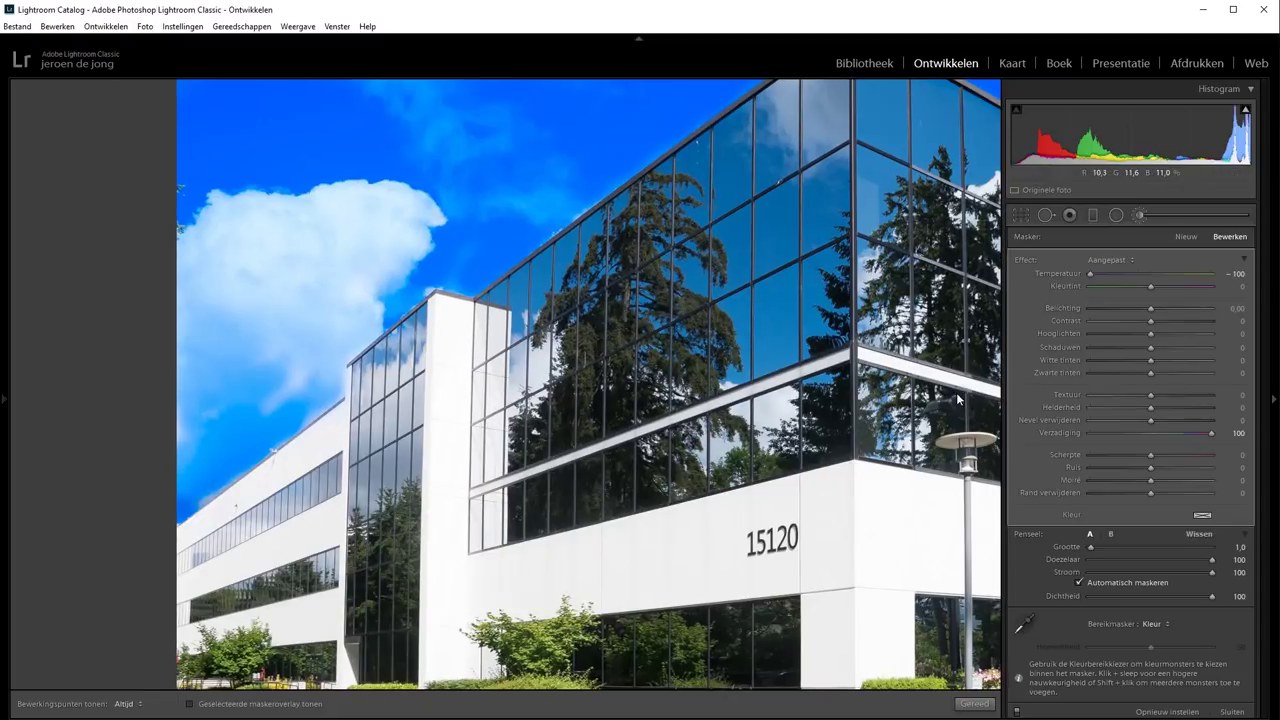
pyautogui.moveTo(825, 340); pyautogui.dragTo(229, 340)
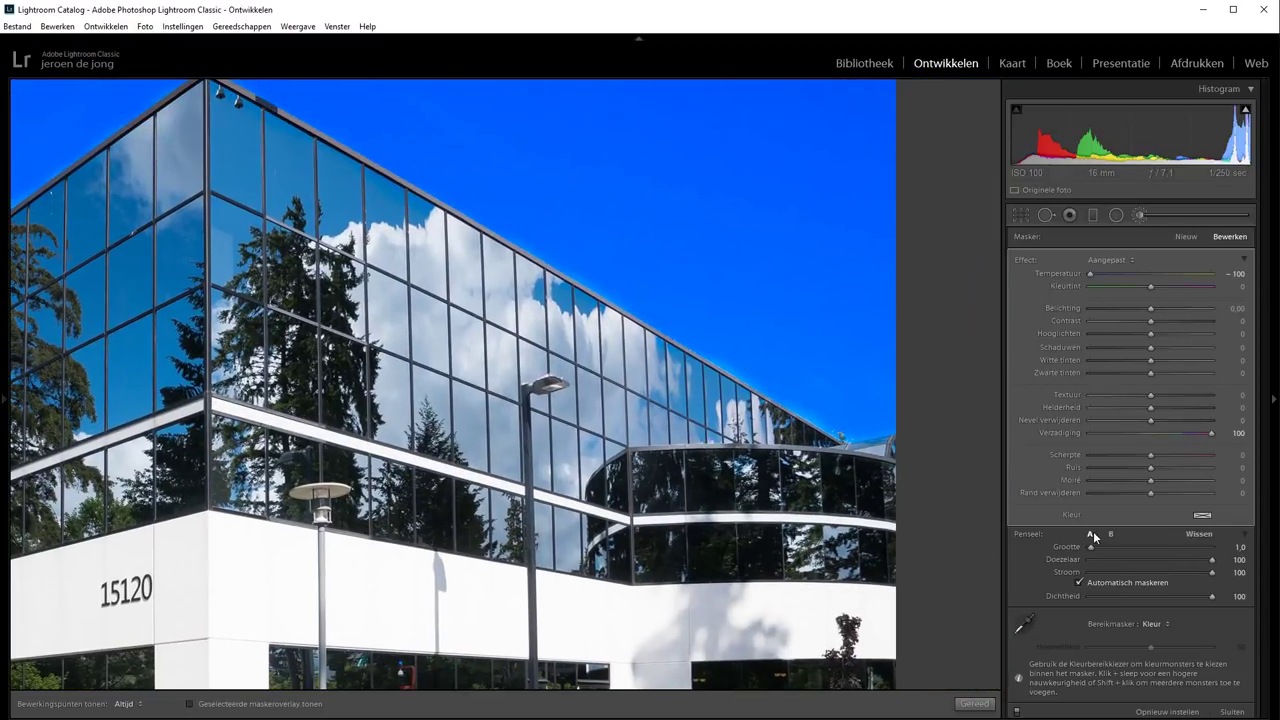
pyautogui.press('h')
pyautogui.press('h')
pyautogui.press('h')
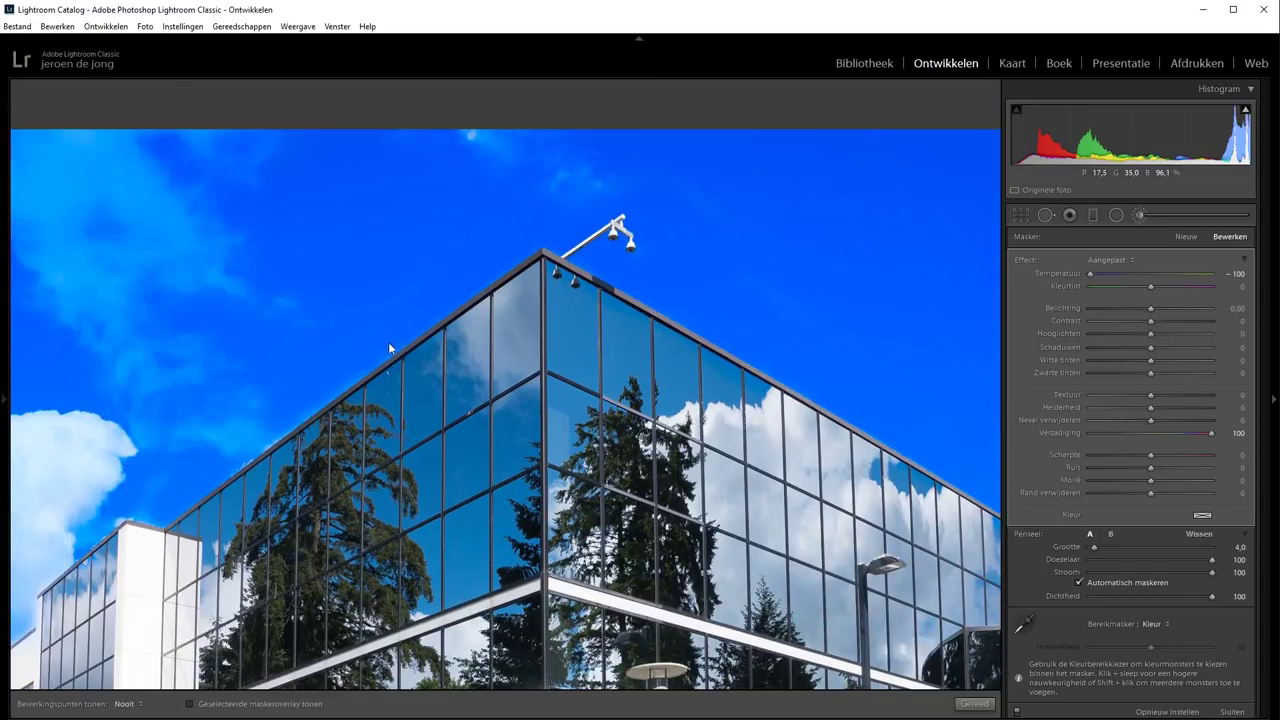
pyautogui.moveTo(334, 350); pyautogui.dragTo(538, 218)
# - Erase the blue tint from the top cloud, its tail and the small clouds
pyautogui.press('z')
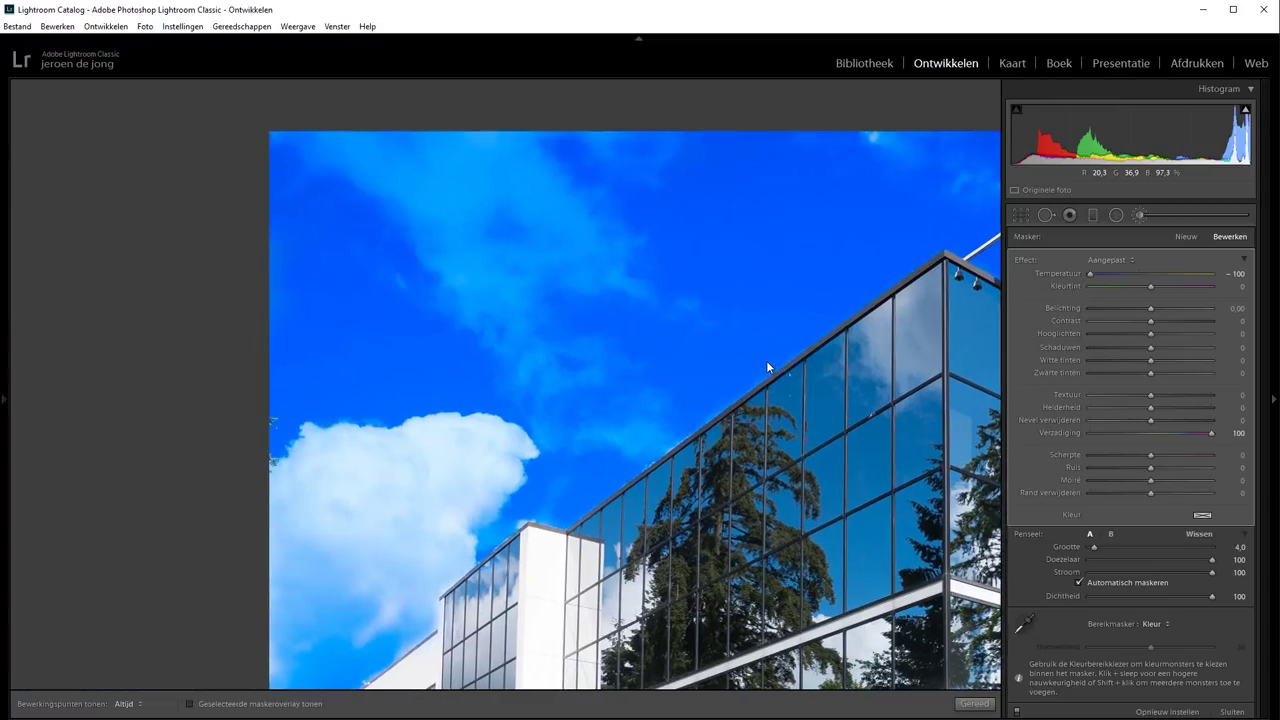
pyautogui.moveTo(768, 368); pyautogui.dragTo(770, 316)
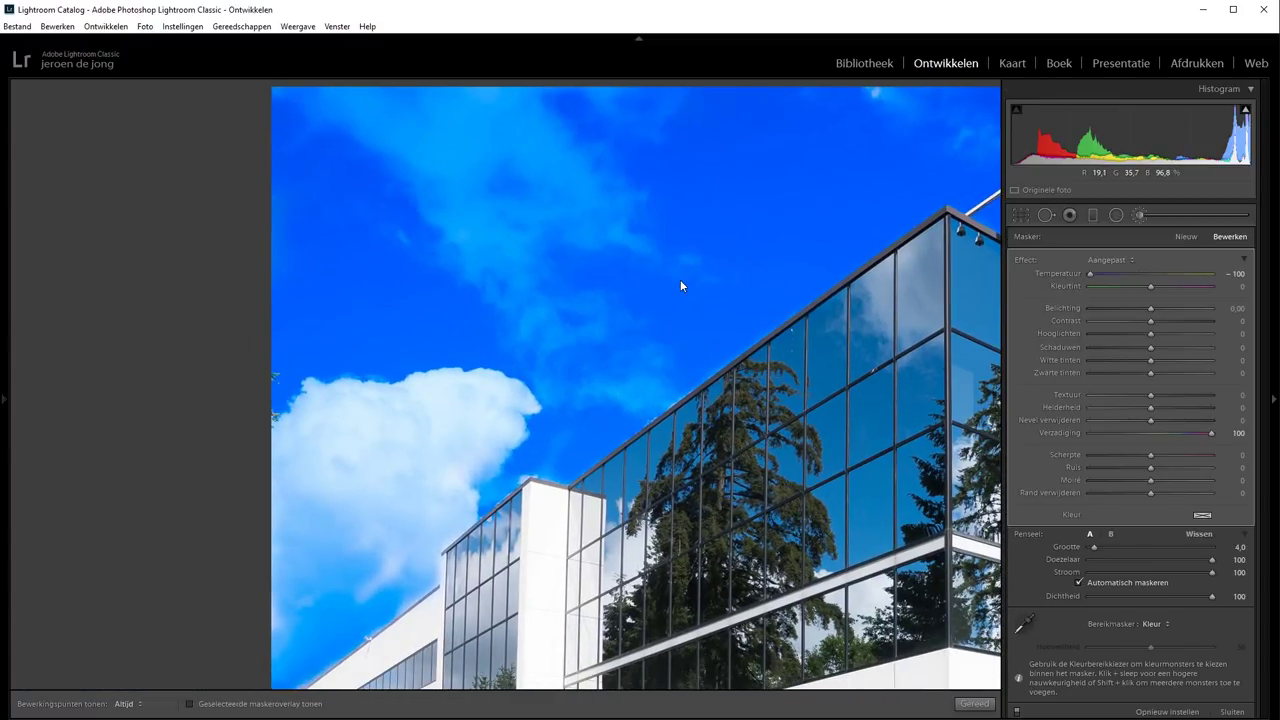
pyautogui.scroll(3, 466, 139)
pyautogui.scroll(2, 390, 105)
pyautogui.click(1199, 534)
pyautogui.scroll(1, 435, 139)
pyautogui.moveTo(396, 131)
pyautogui.mouseDown()
pyautogui.moveTo(428, 100)
pyautogui.moveTo(532, 326)
pyautogui.mouseUp()
pyautogui.scroll(-3, 475, 265)
pyautogui.scroll(-2, 532, 326)
pyautogui.moveTo(540, 386); pyautogui.dragTo(642, 401)
pyautogui.scroll(3, 577, 232)
pyautogui.moveTo(577, 232)
pyautogui.mouseDown()
pyautogui.moveTo(546, 151)
pyautogui.moveTo(615, 245)
pyautogui.mouseUp()
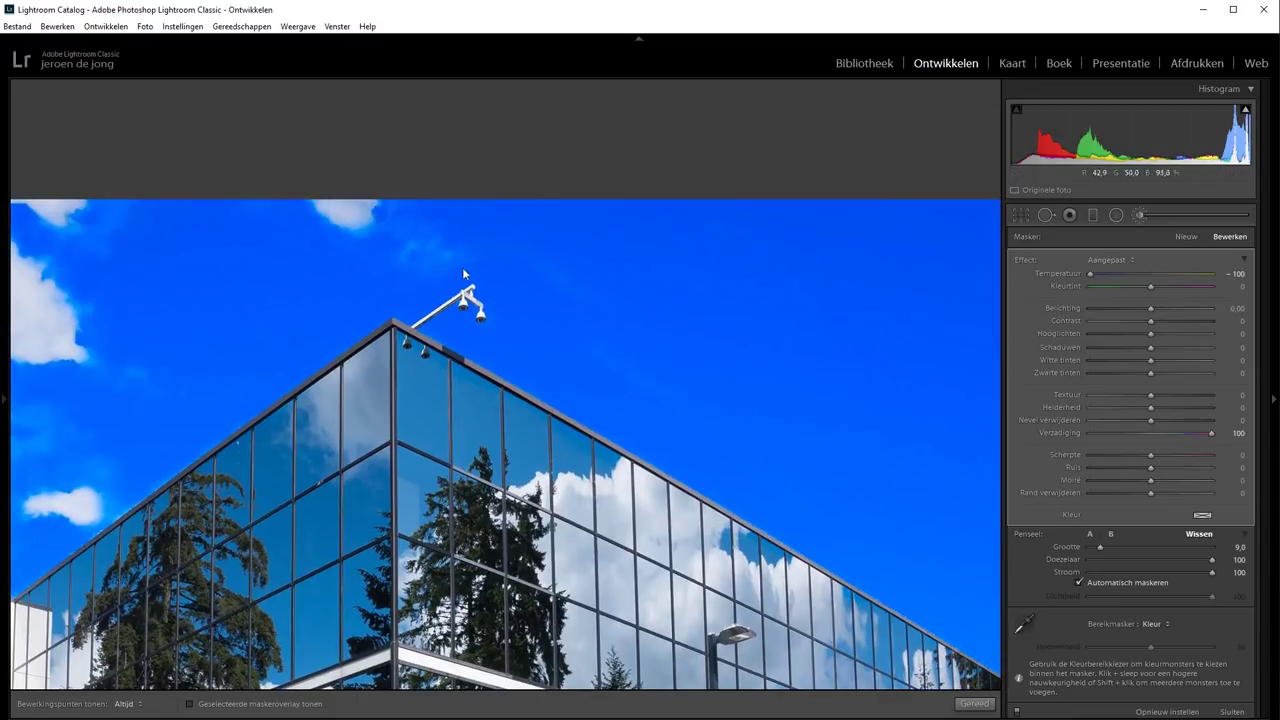
# - Zoom back out and erase the blue tint from the left cloud
pyautogui.press('z')
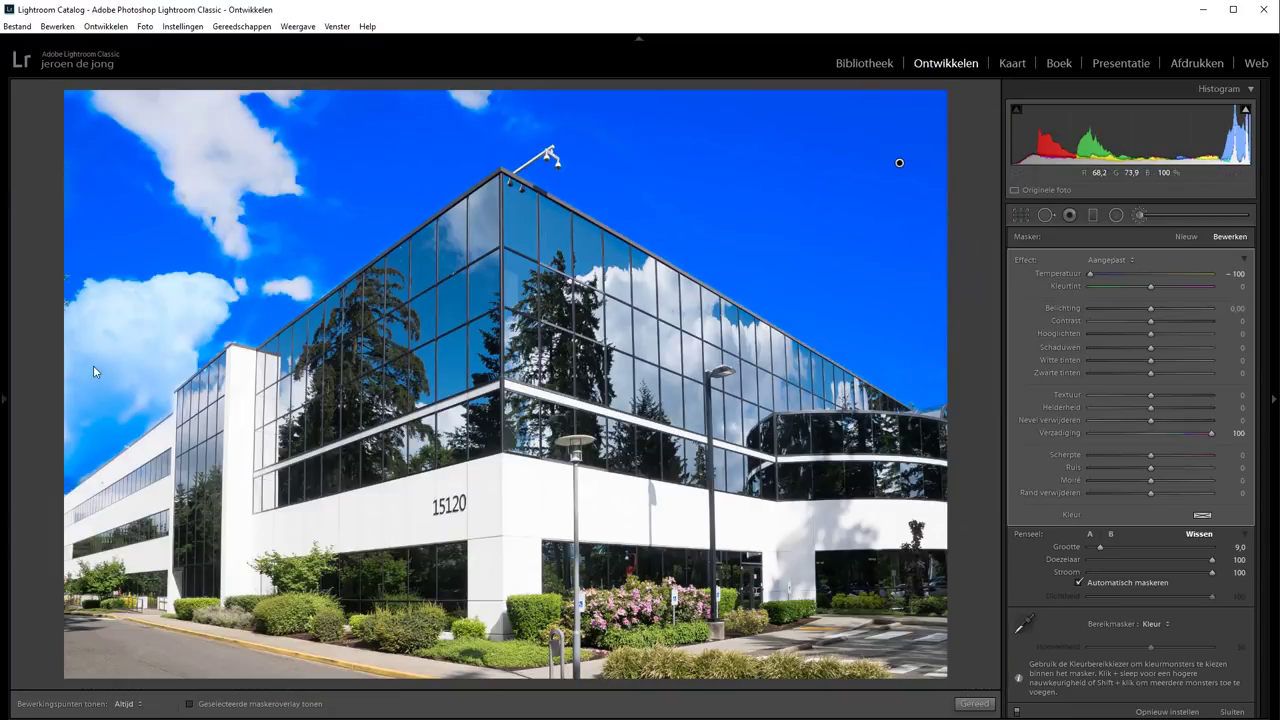
pyautogui.scroll(2, 93, 365)
pyautogui.press('h')
pyautogui.moveTo(83, 396); pyautogui.dragTo(130, 335)
pyautogui.press('h')
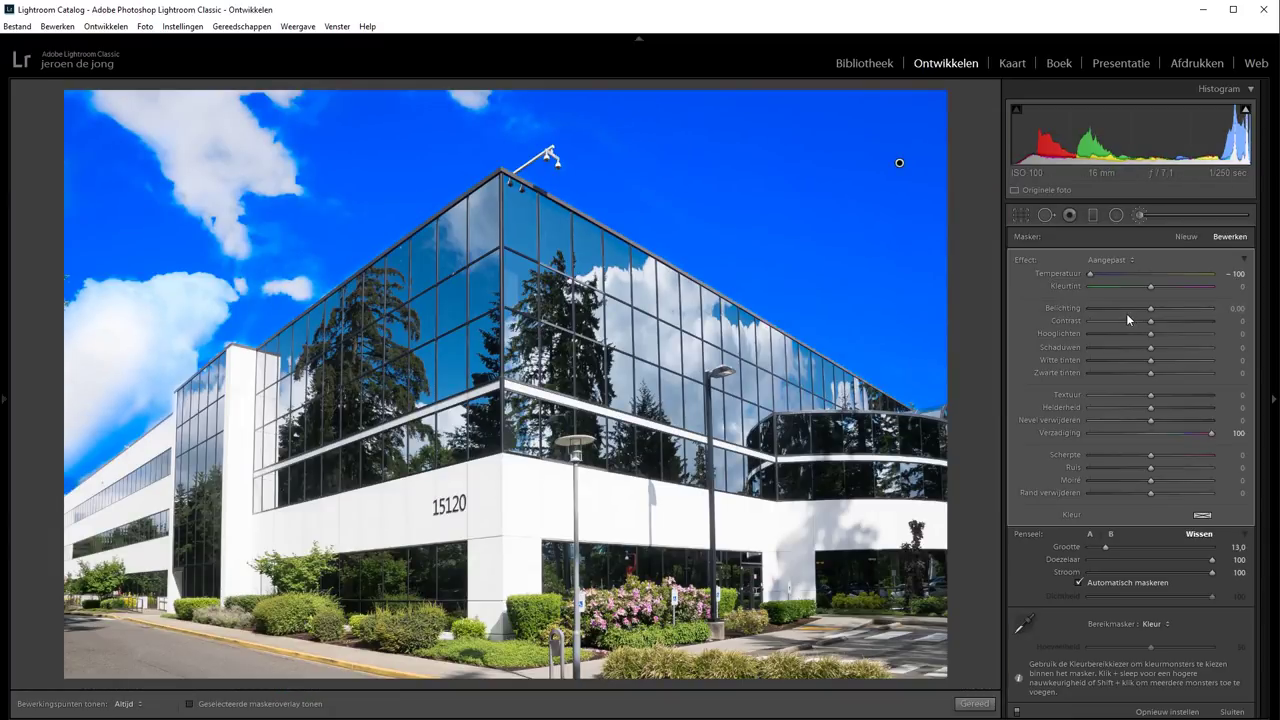
# - Soften the sky mask to Temperature -43 and Saturation 35, comparing before and after
pyautogui.moveTo(1104, 272)
pyautogui.mouseDown()
pyautogui.moveTo(1127, 274)
pyautogui.moveTo(1124, 286)
pyautogui.mouseUp()
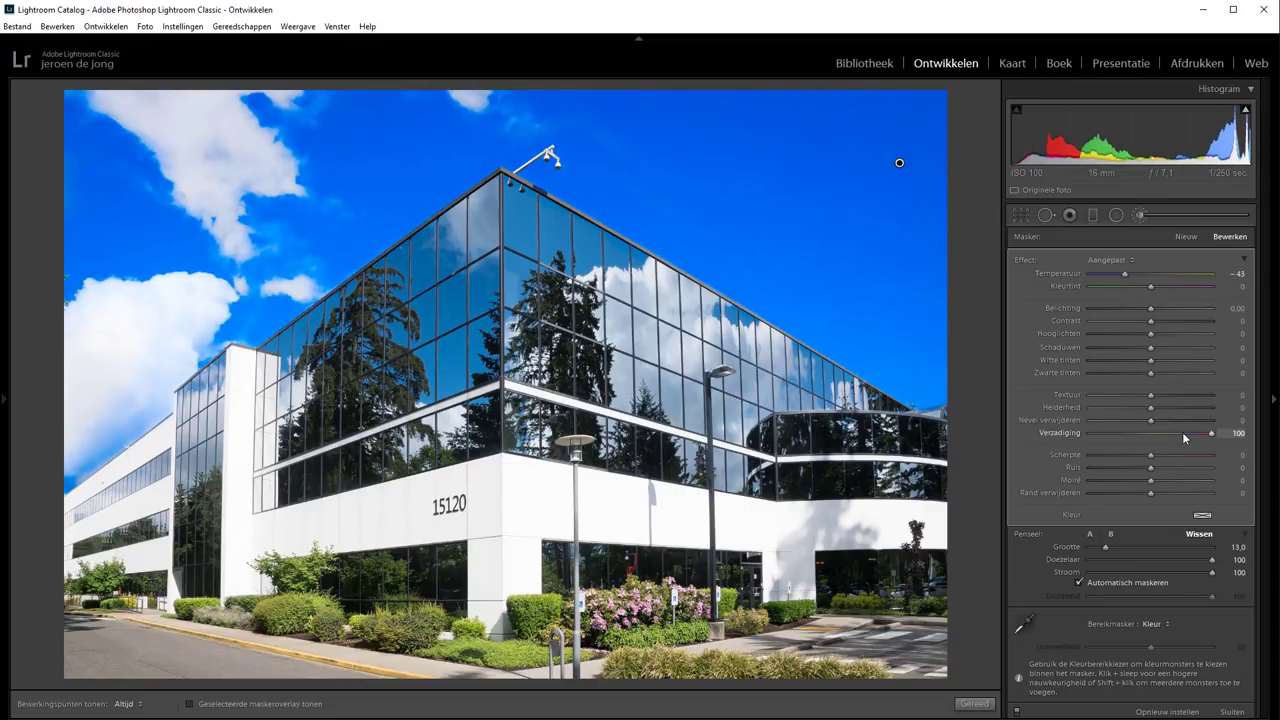
pyautogui.moveTo(1182, 432); pyautogui.dragTo(1172, 436)
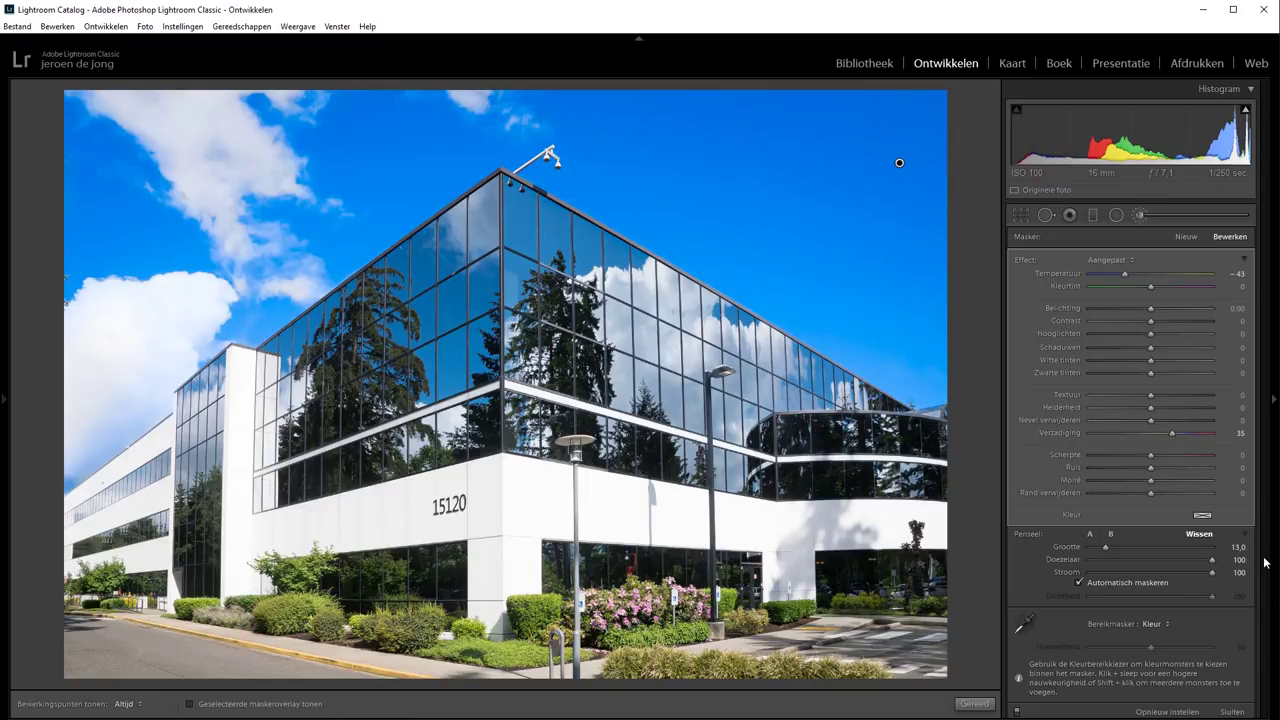
pyautogui.press('\\')
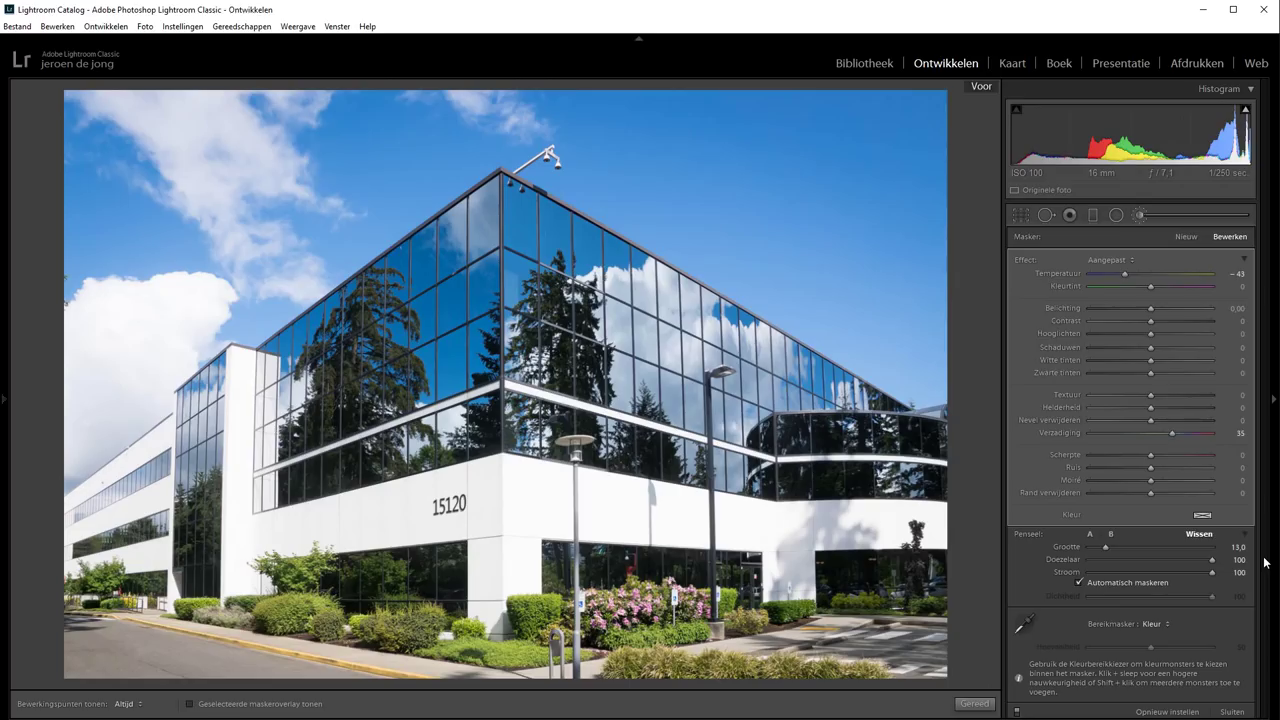
pyautogui.press('\\')
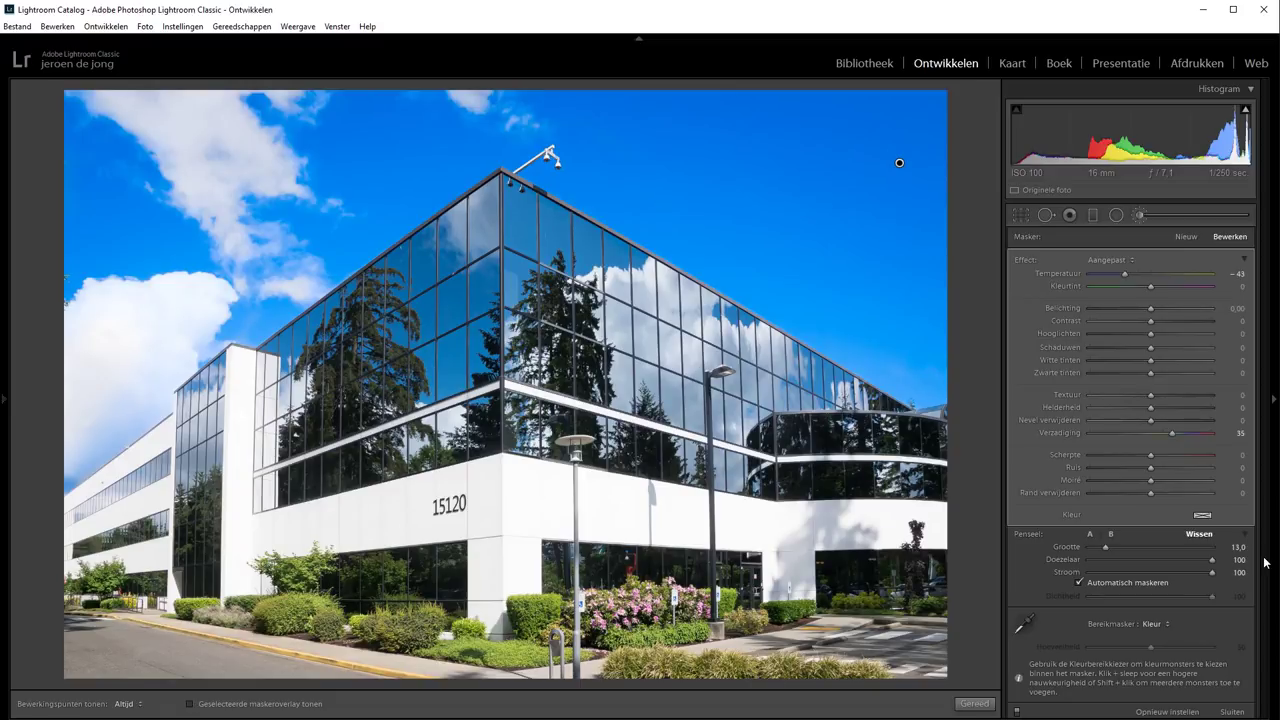
pyautogui.press('\\')
pyautogui.press('\\')
# - Close the adjustment brush panel with Gereed (Done) to return to the Basic panel
pyautogui.click(974, 703)
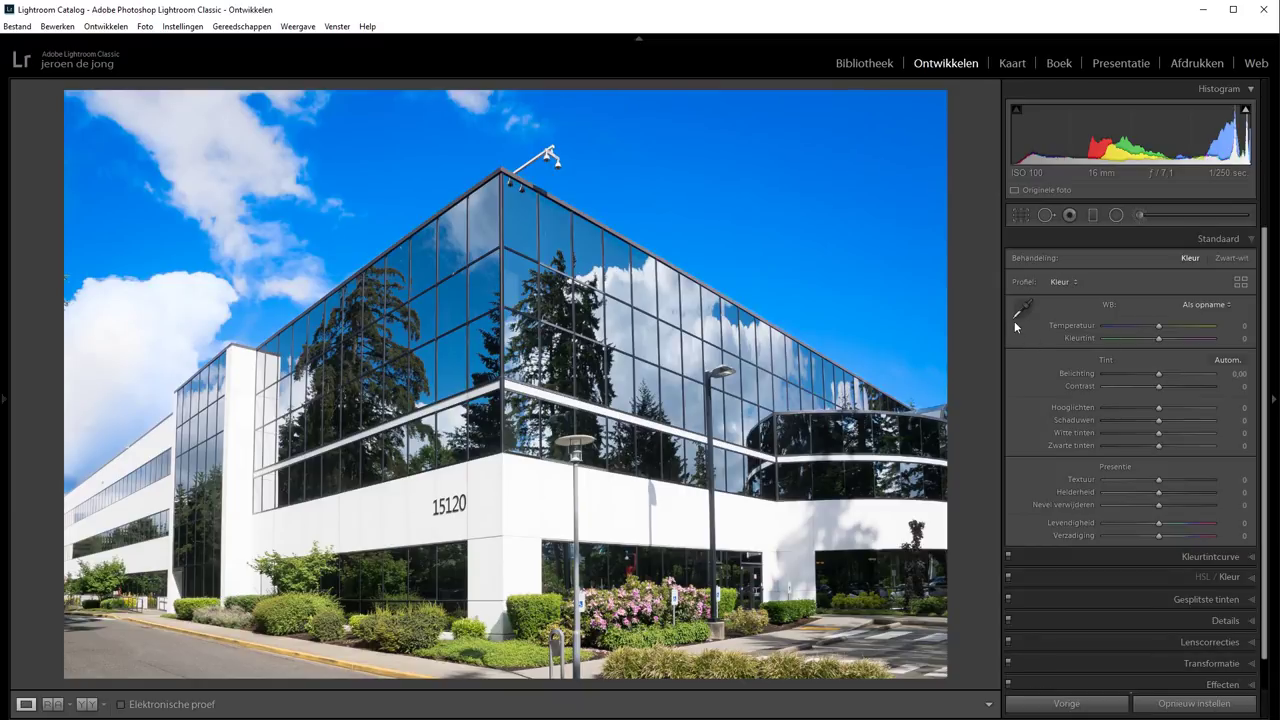